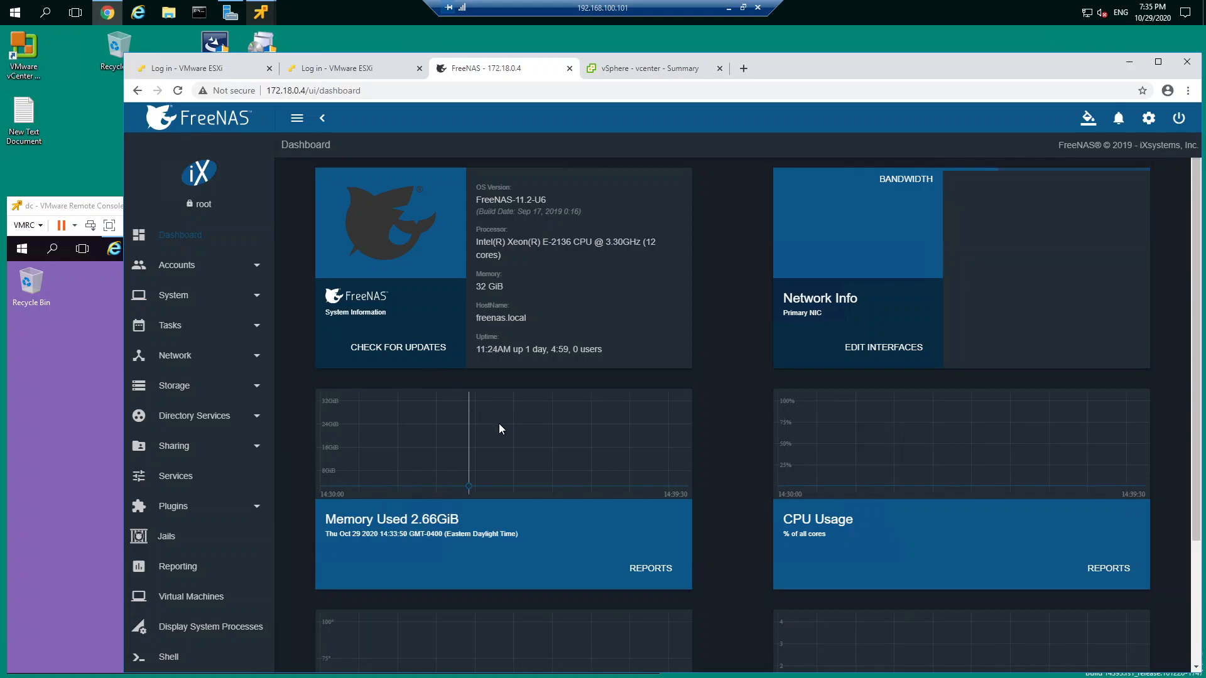
Create a new storage pool named pool from disk da0 without encryption, confirming that the disk's contents are erased.
left_click(256, 395)
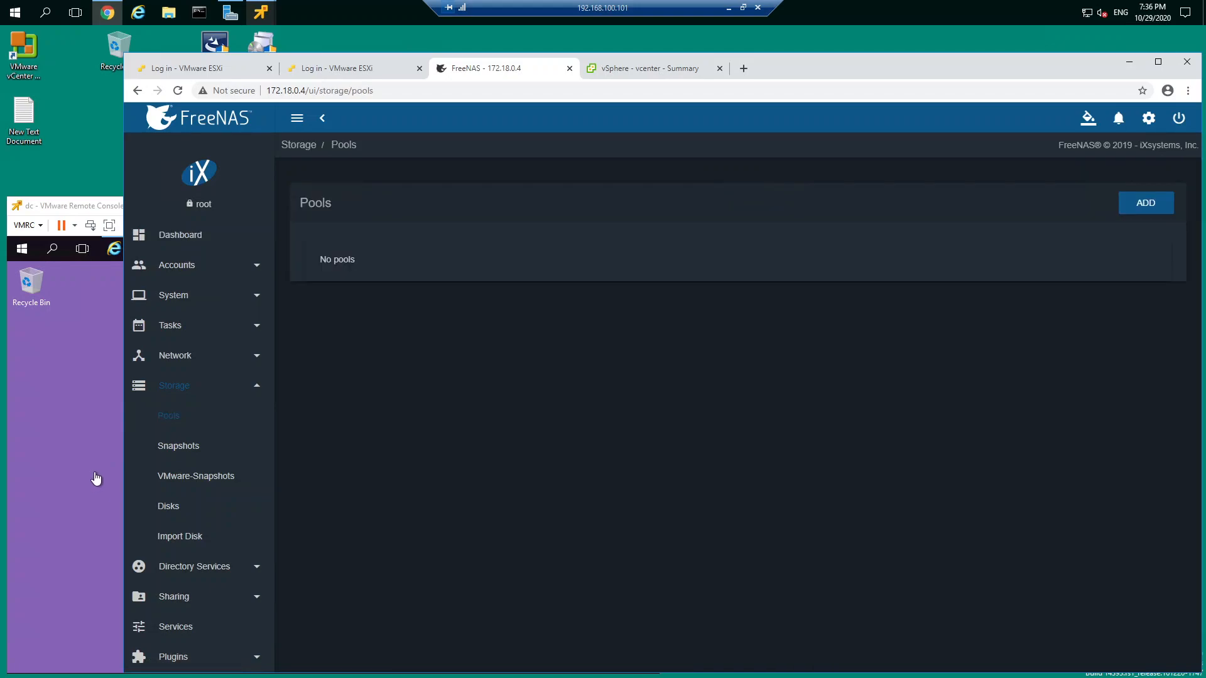
left_click(1136, 203)
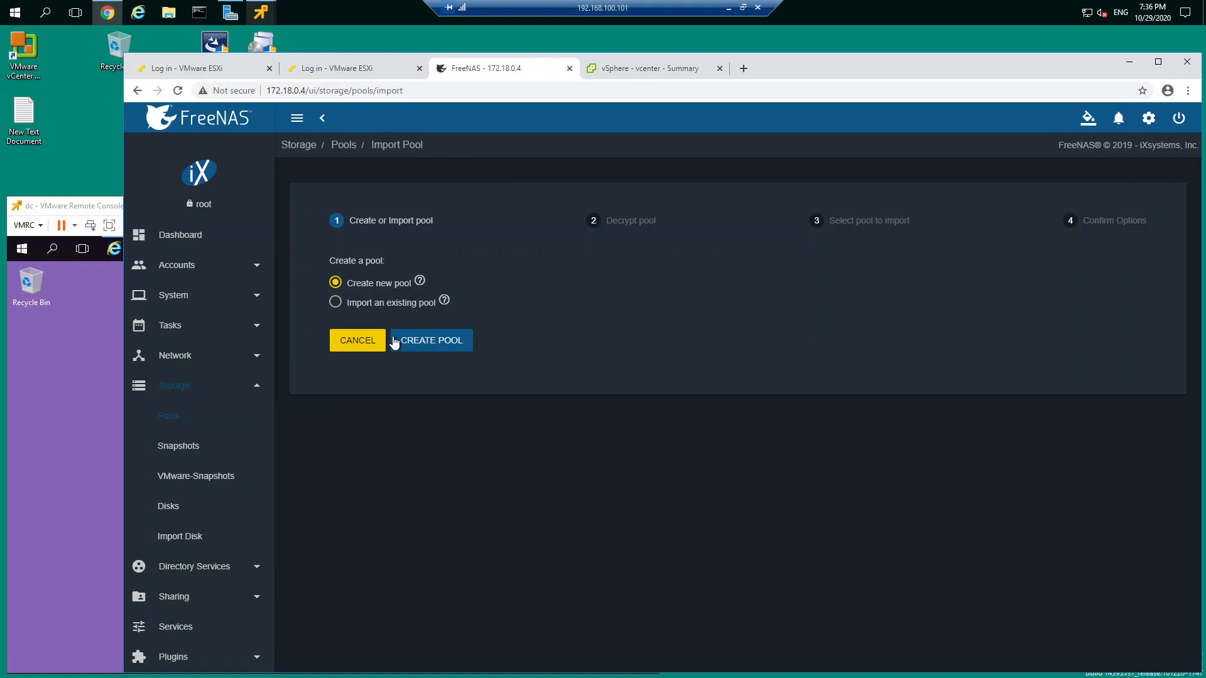
left_click(441, 342)
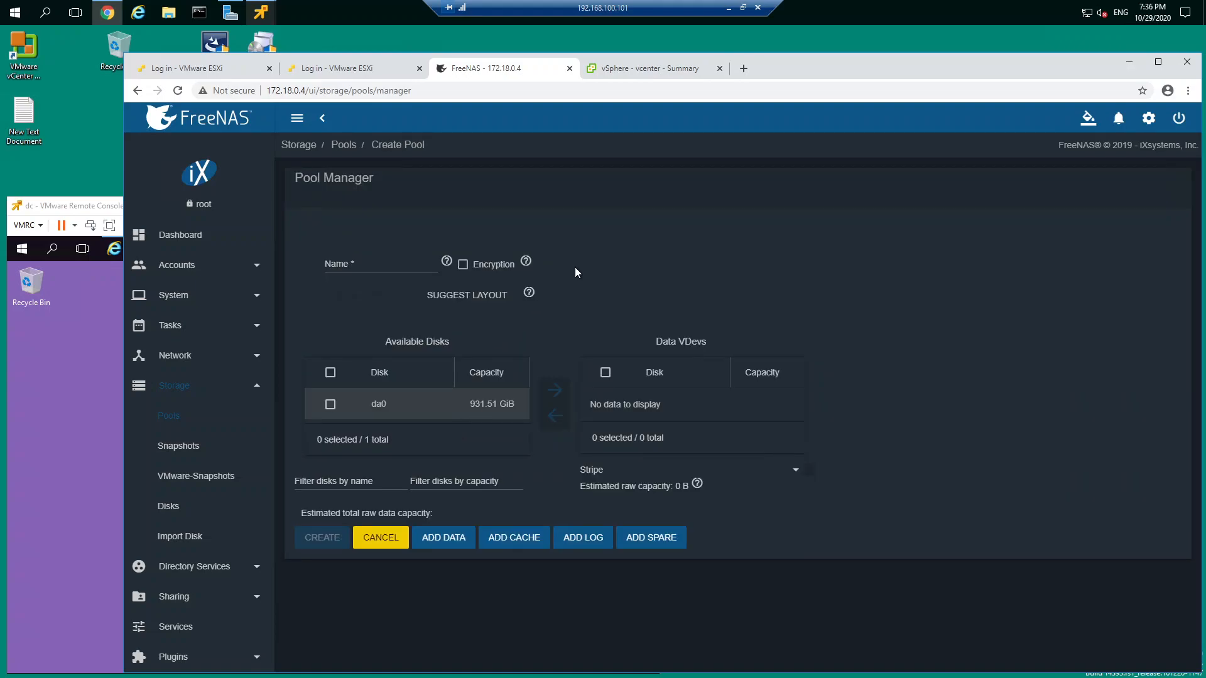
left_click(364, 267)
type("pool")
left_click(329, 404)
left_click(555, 391)
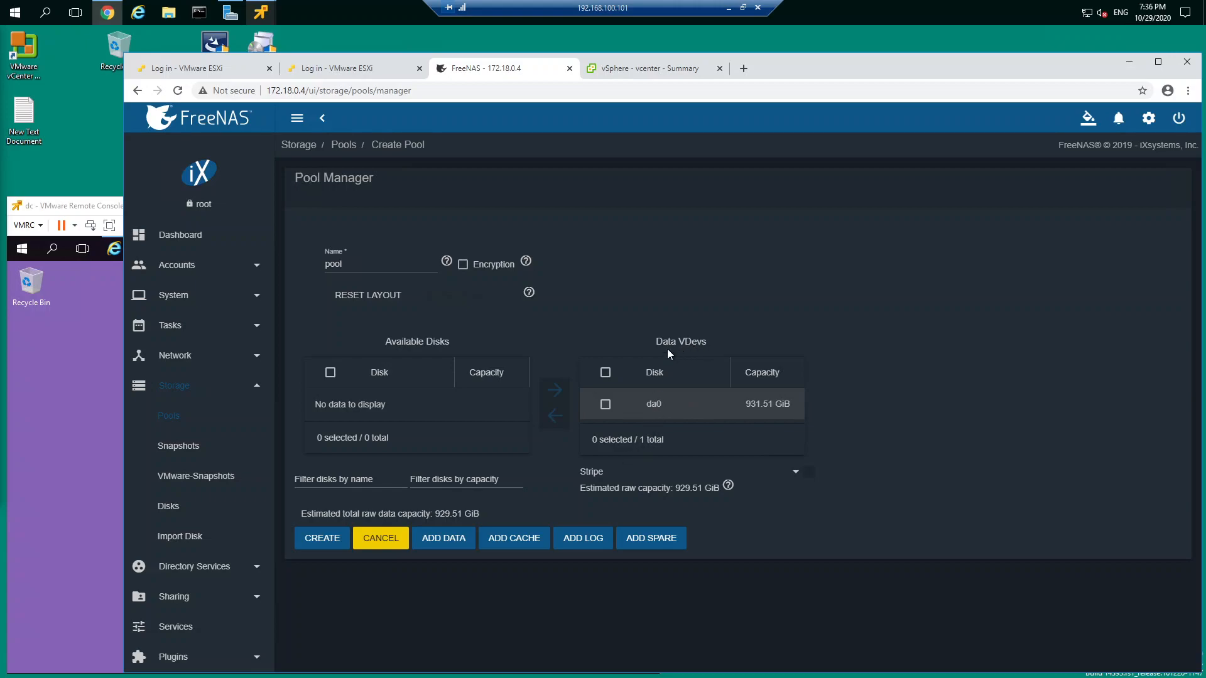
left_click(328, 539)
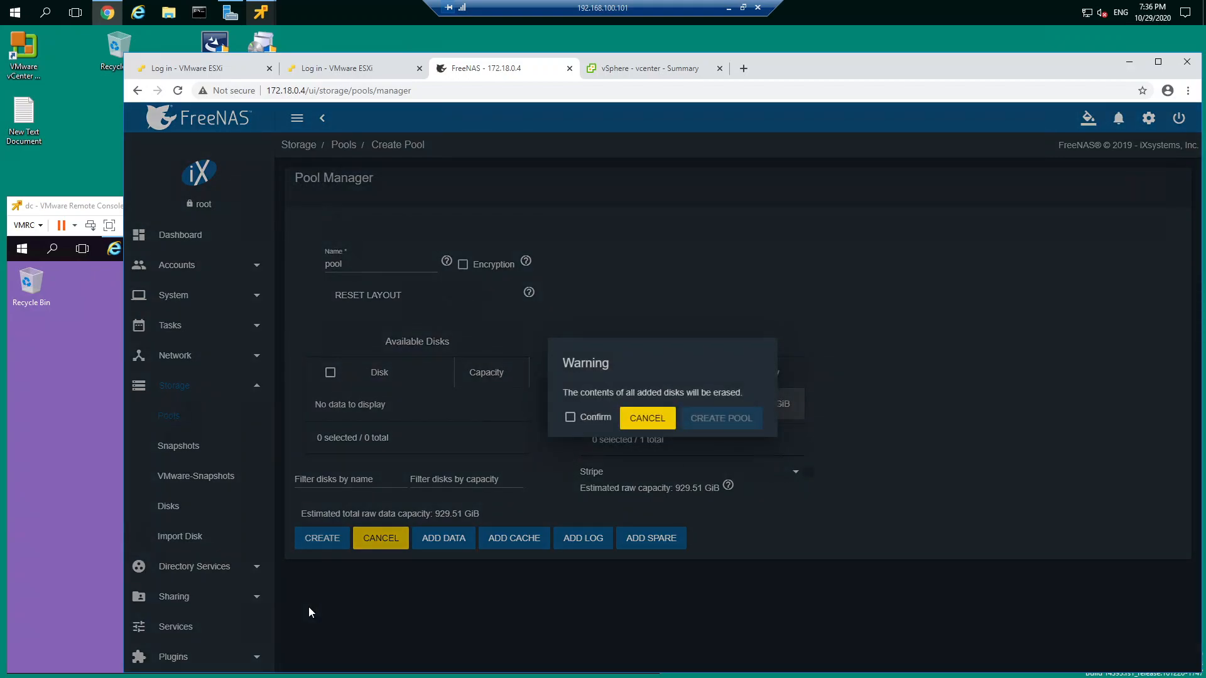
left_click(570, 417)
left_click(702, 420)
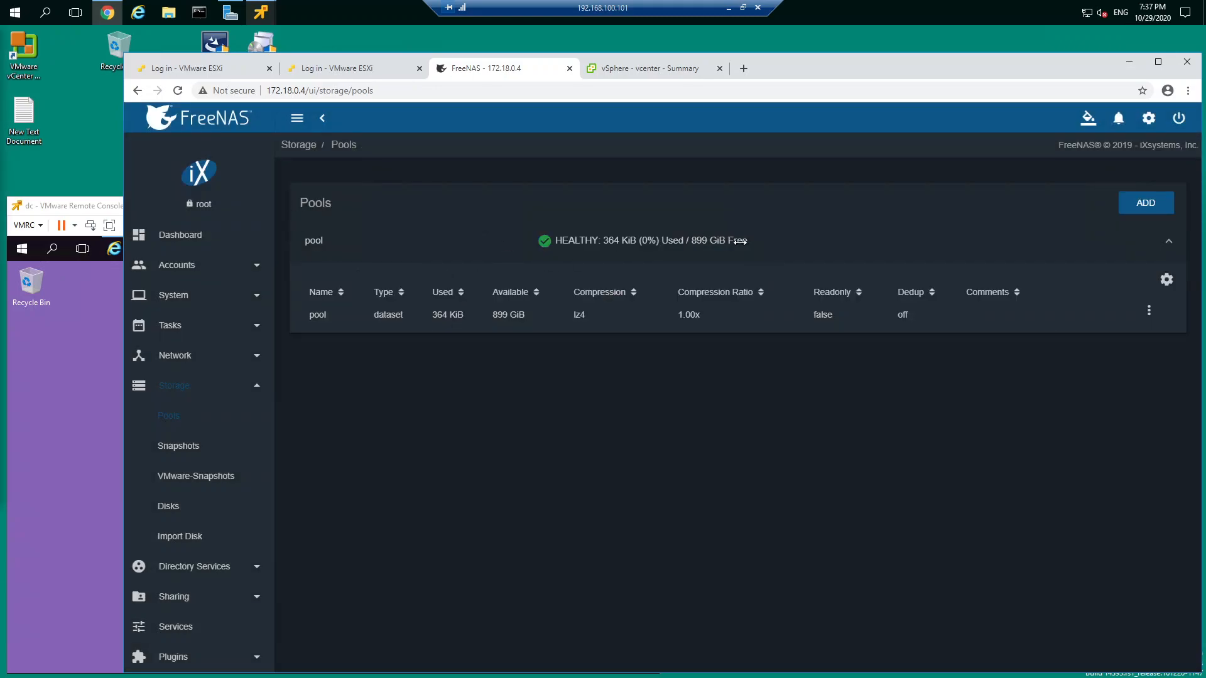
Add a dataset named c with the Unix share type to the storage pool and save it.
left_click(1150, 314)
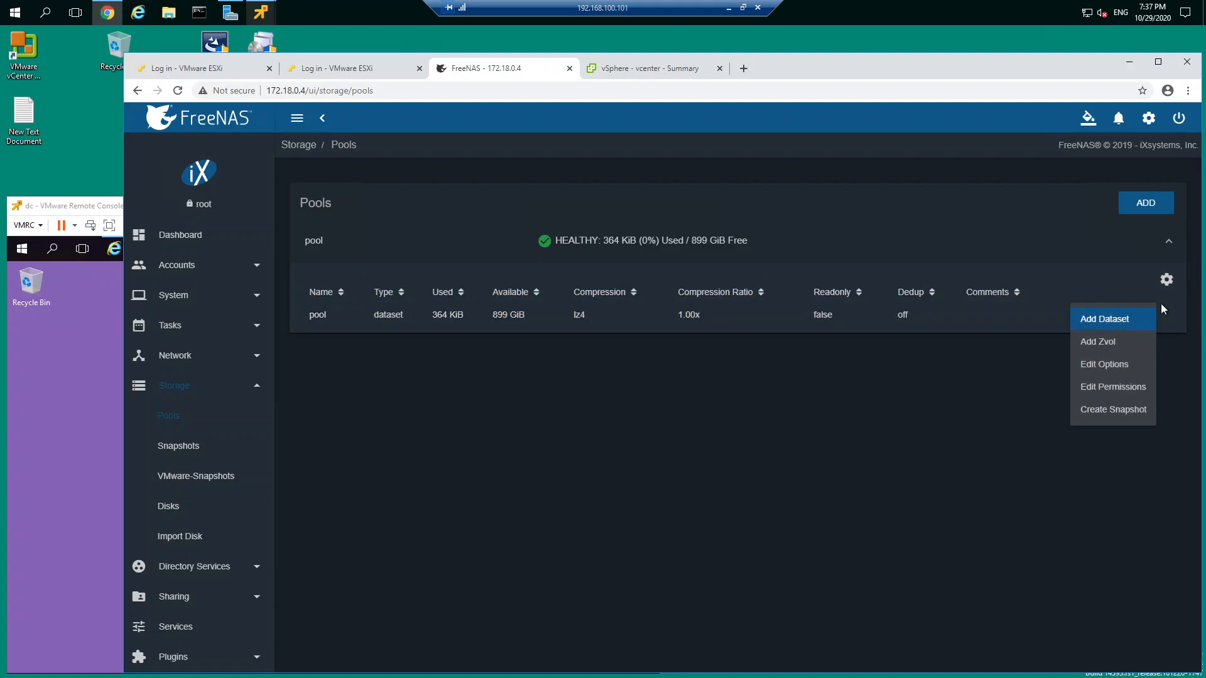
left_click(1159, 311)
left_click(1146, 314)
left_click(1143, 319)
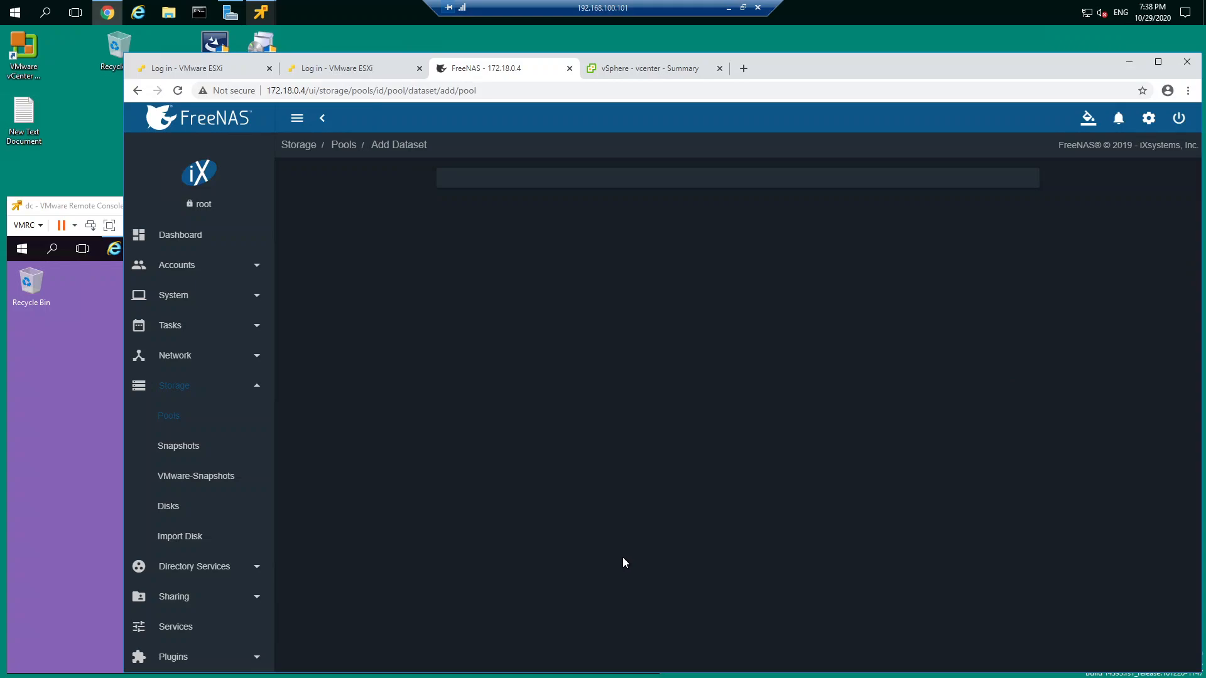
left_click(487, 191)
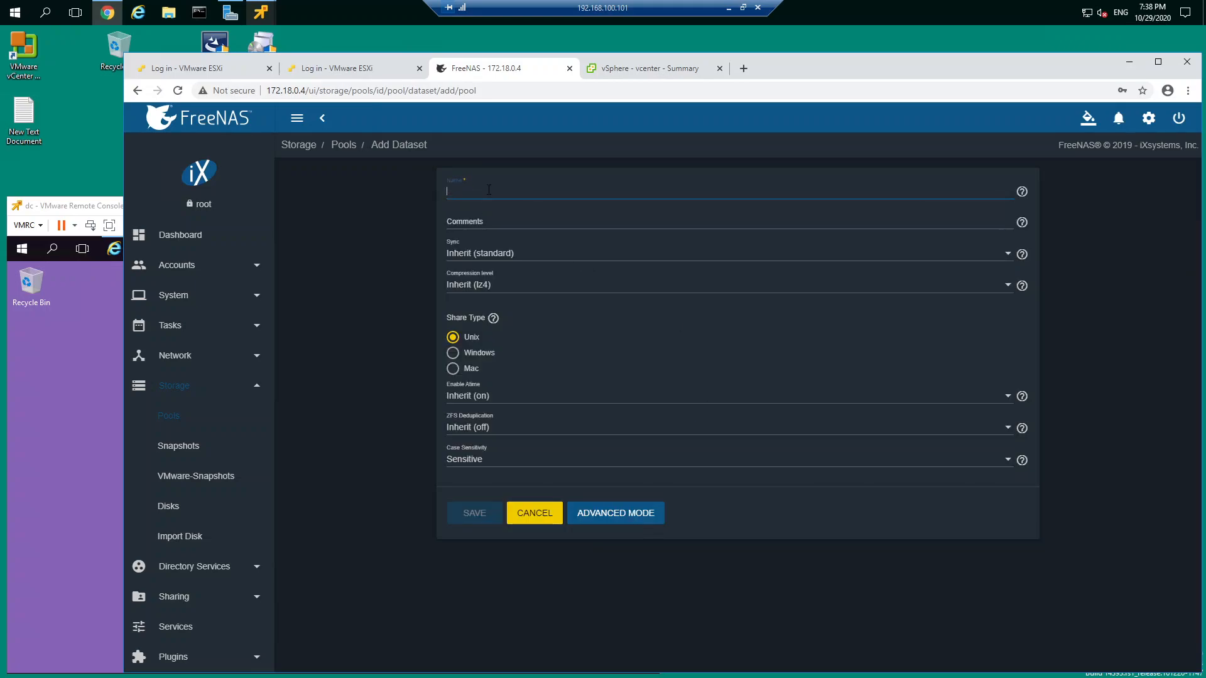
type("nfs_for_esxi")
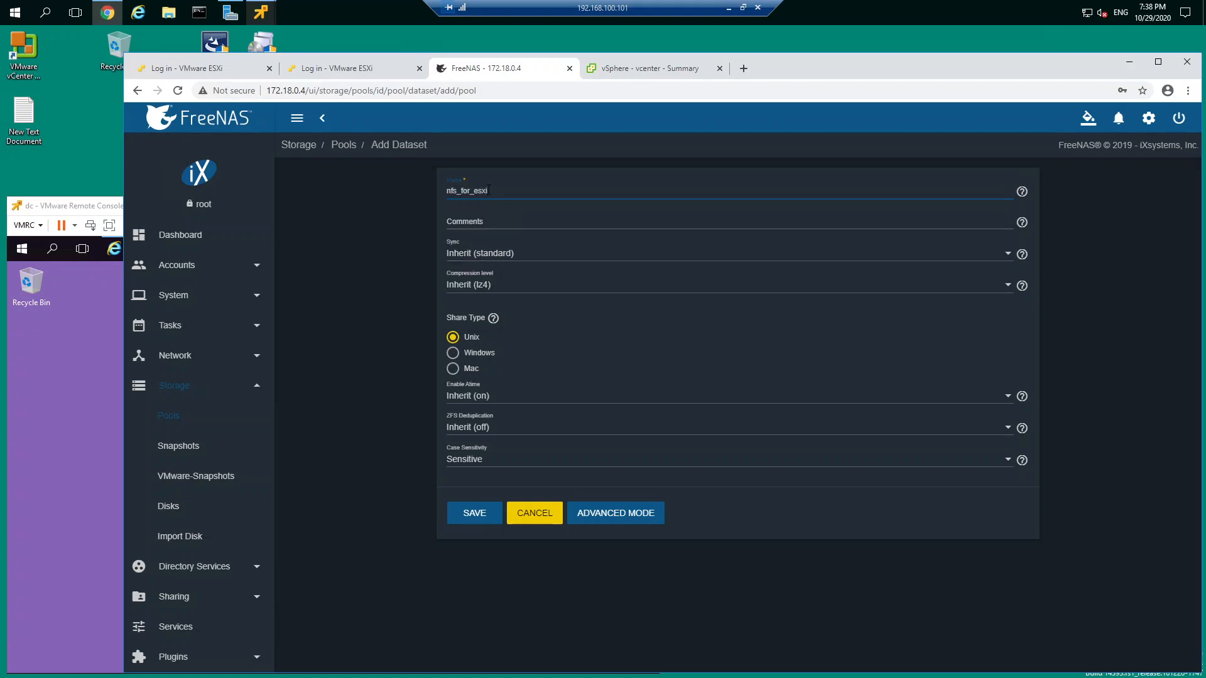
left_click_drag(489, 191, 432, 188)
type("c")
left_click(473, 506)
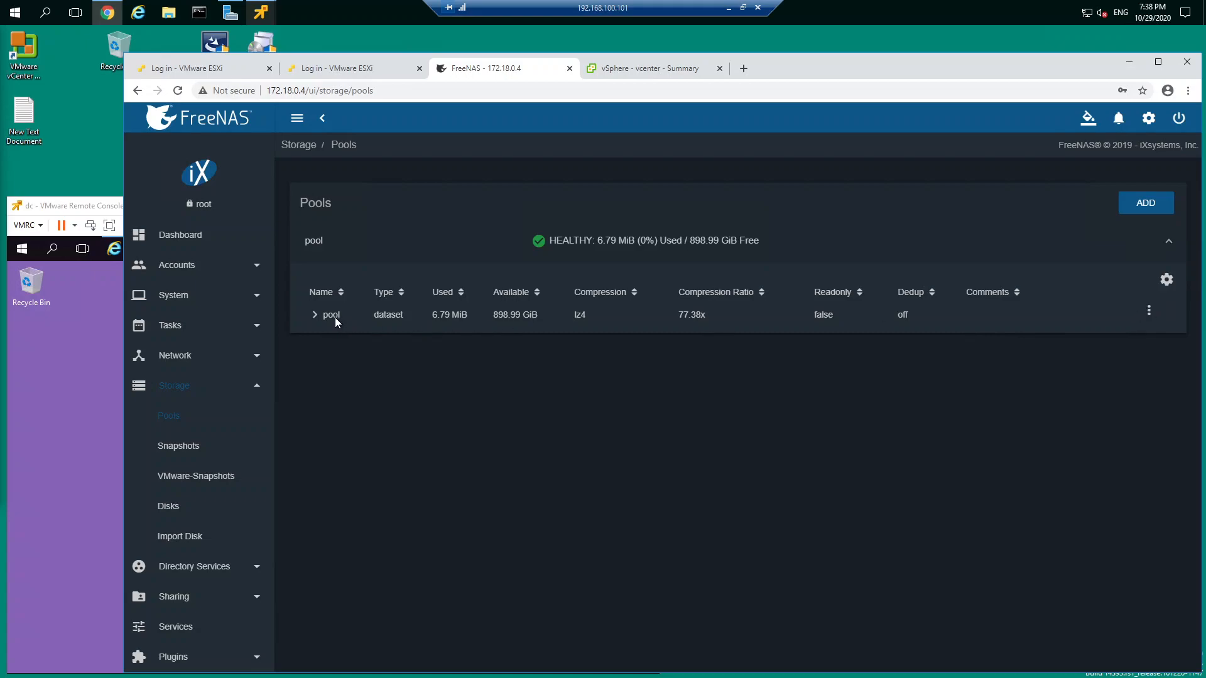
Give Group and Other write permission on dataset c, apply the permissions recursively with confirmation, and save.
left_click(313, 316)
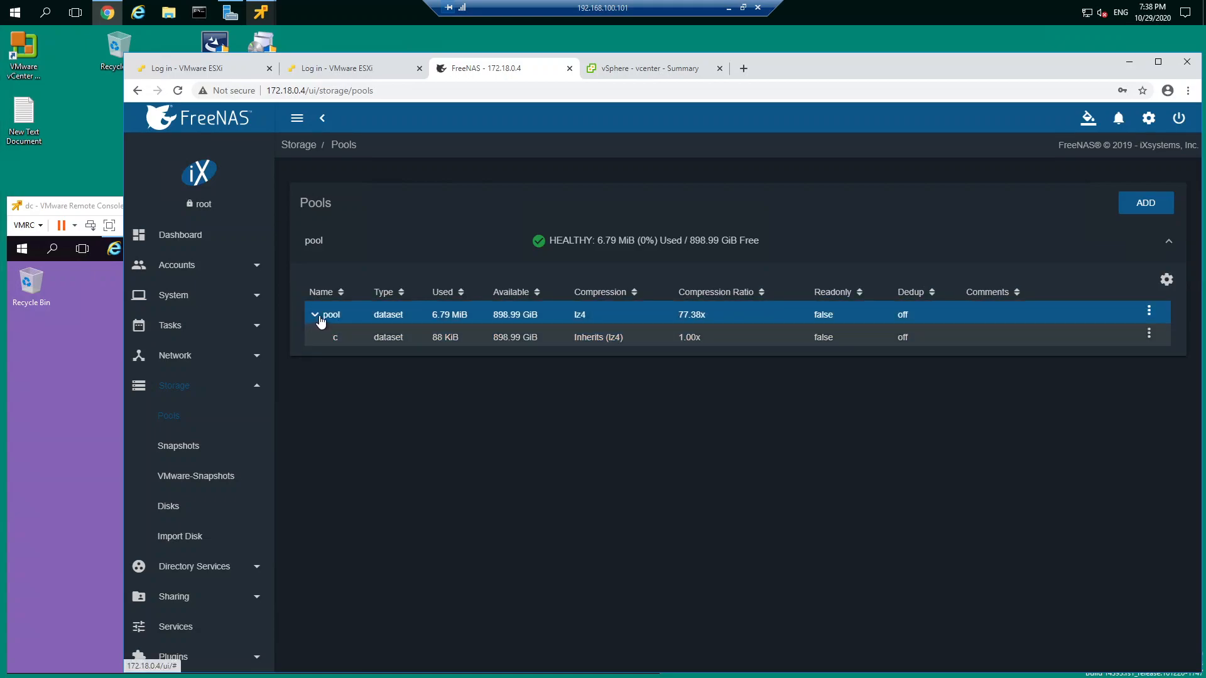
left_click(1148, 333)
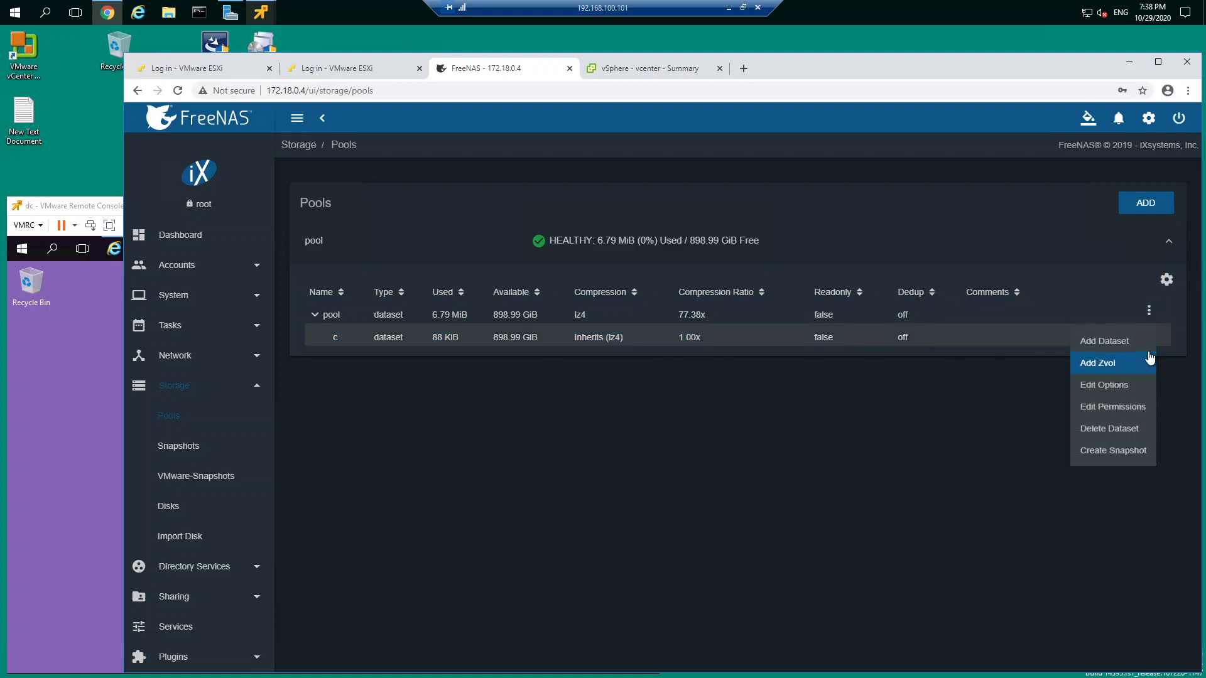
left_click(1127, 413)
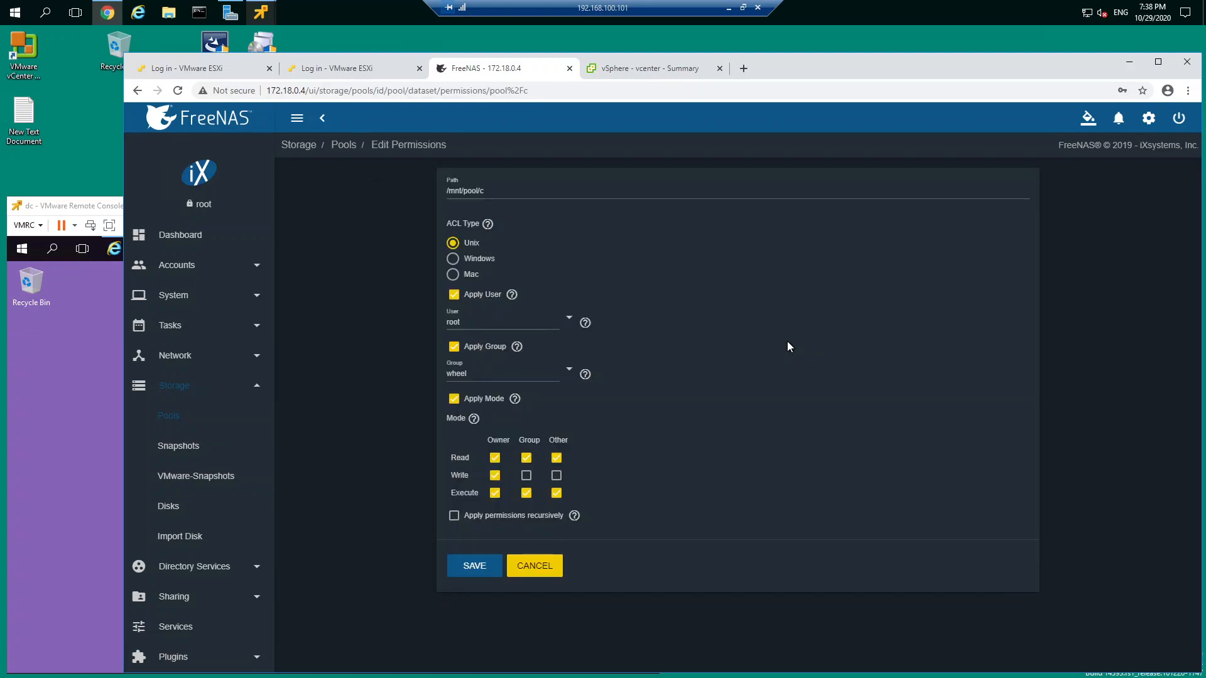
left_click(527, 475)
left_click(557, 475)
left_click(455, 516)
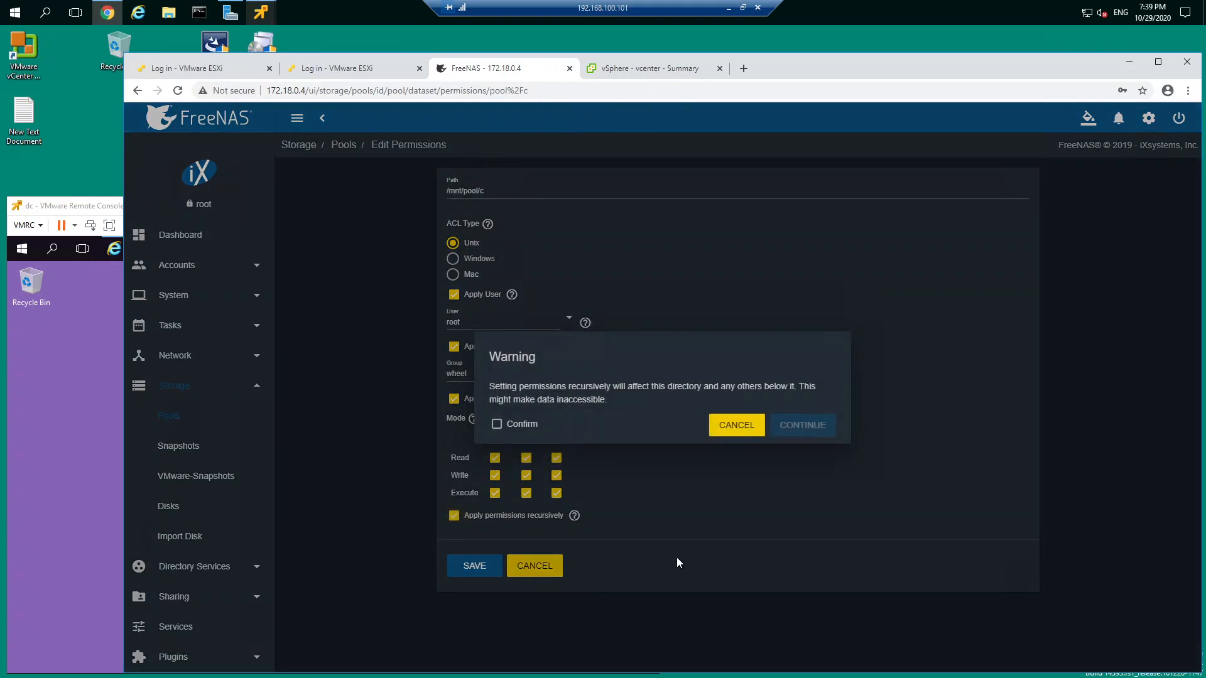
left_click(510, 433)
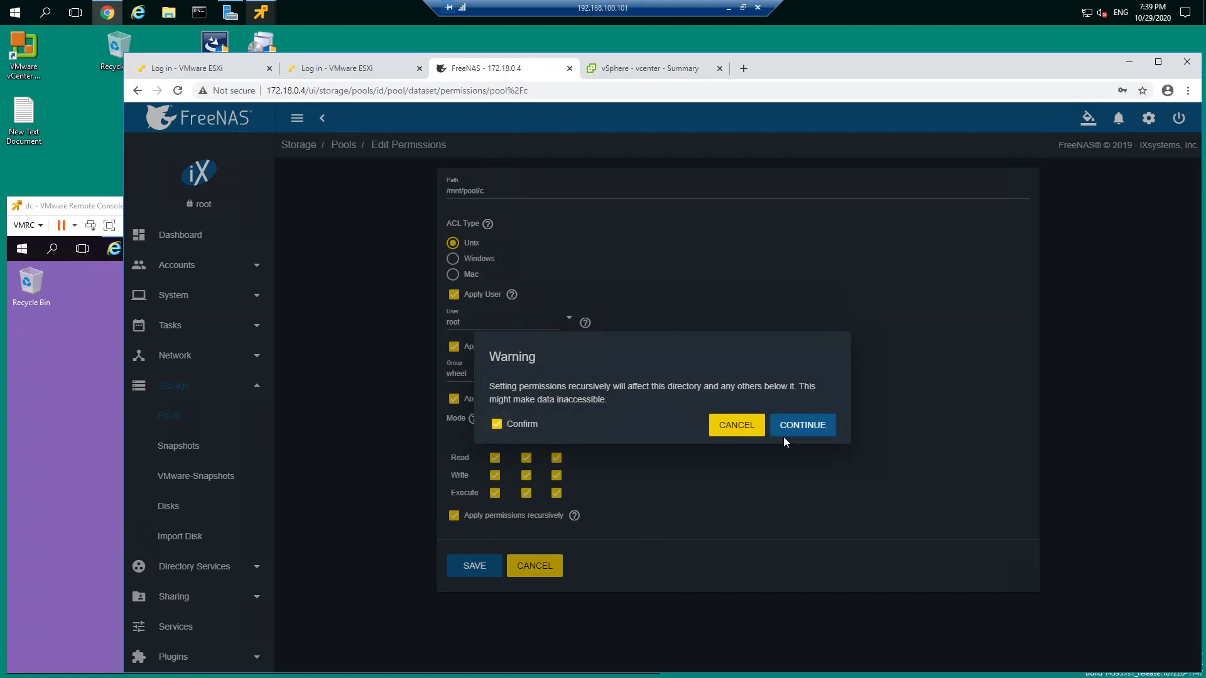
left_click(796, 427)
left_click(475, 568)
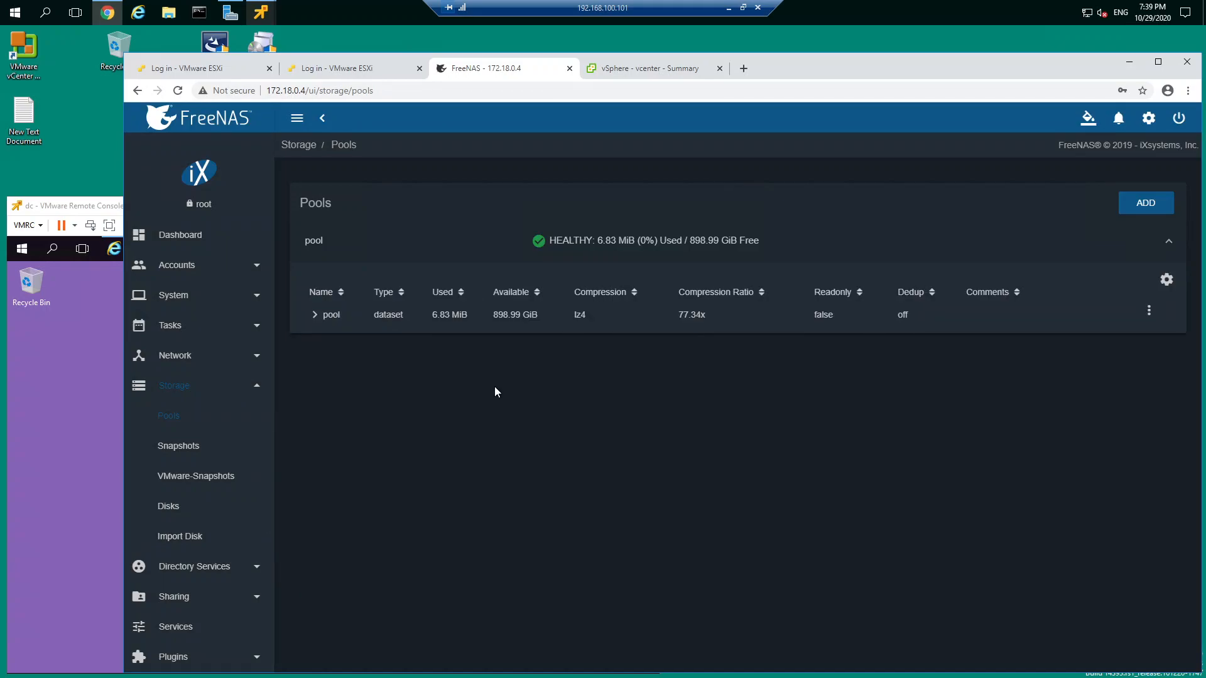
left_click(318, 316)
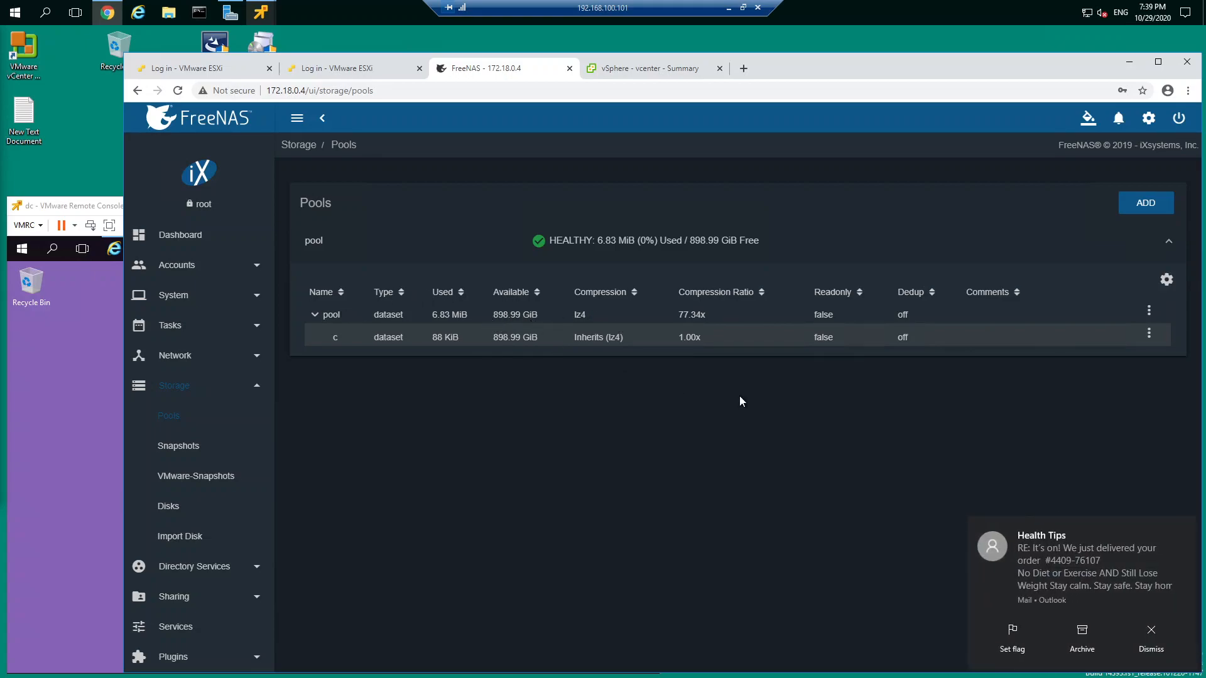
left_click(1155, 625)
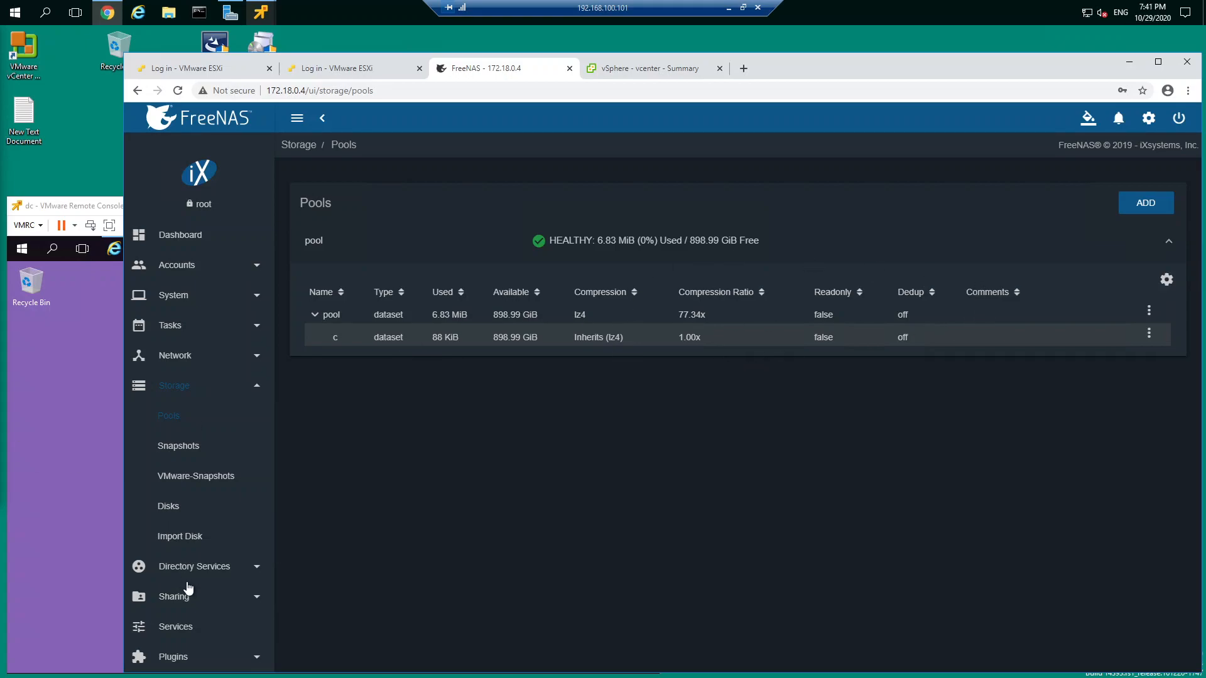
Start a new Unix (NFS) share and choose the dataset folder /mnt/pool/c as its path.
left_click(255, 603)
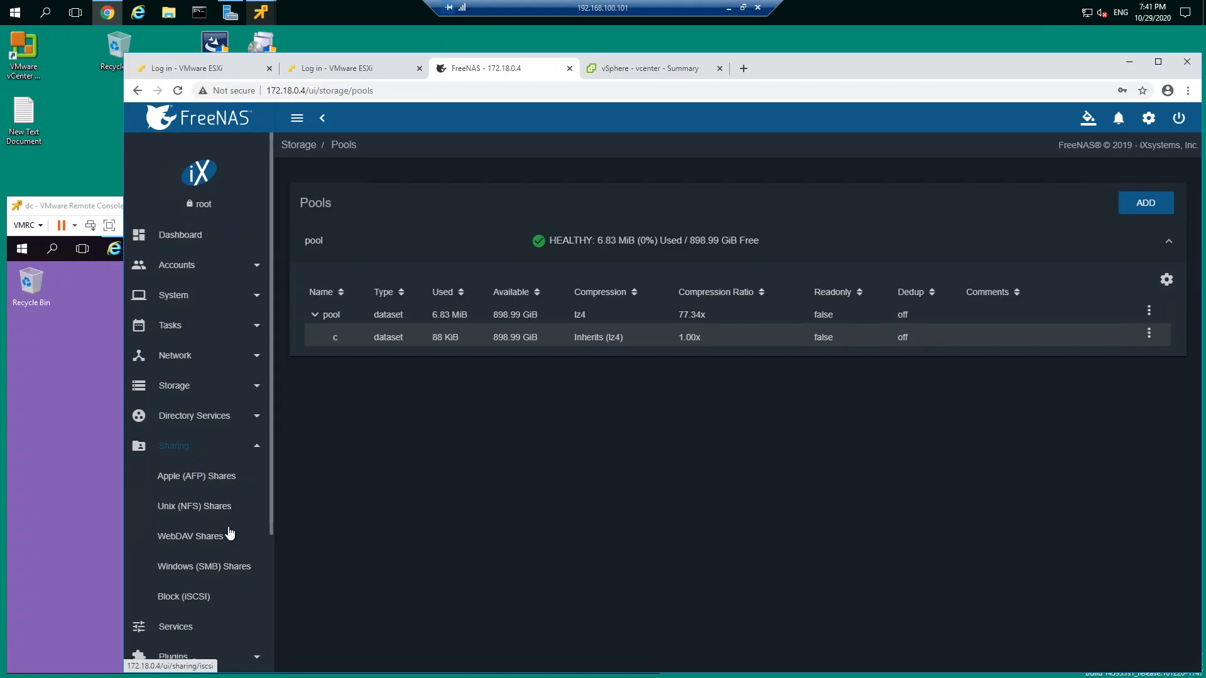
scroll(230, 533, "down", 1)
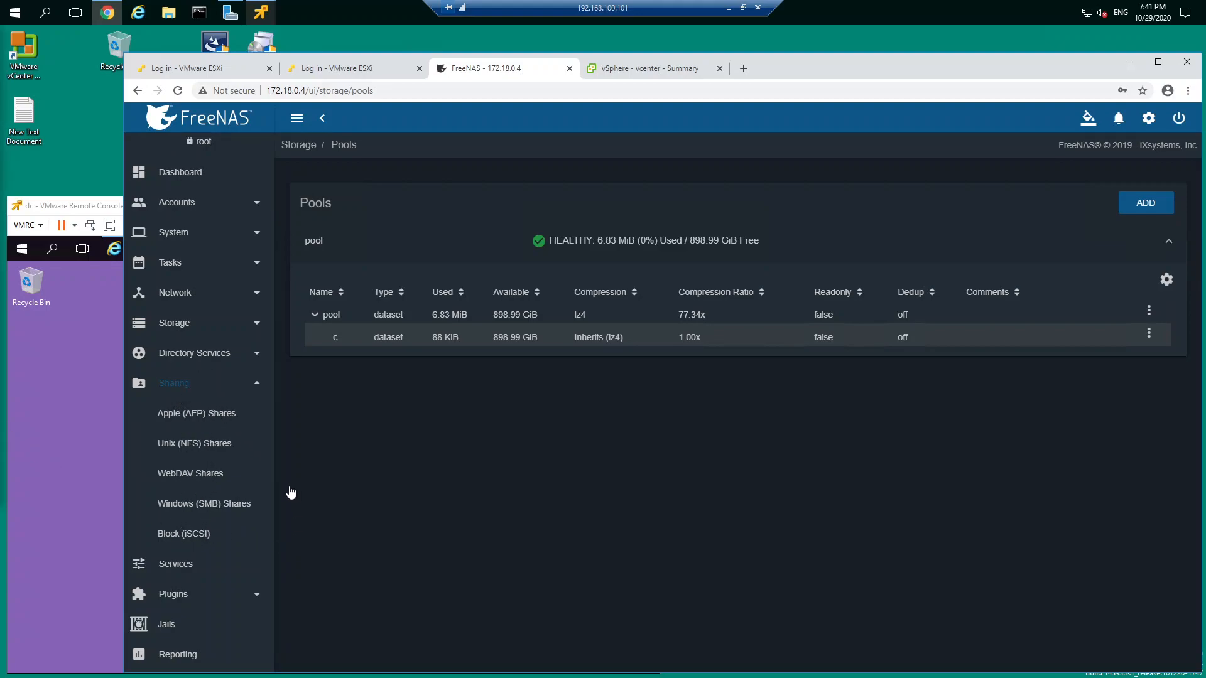
left_click(209, 448)
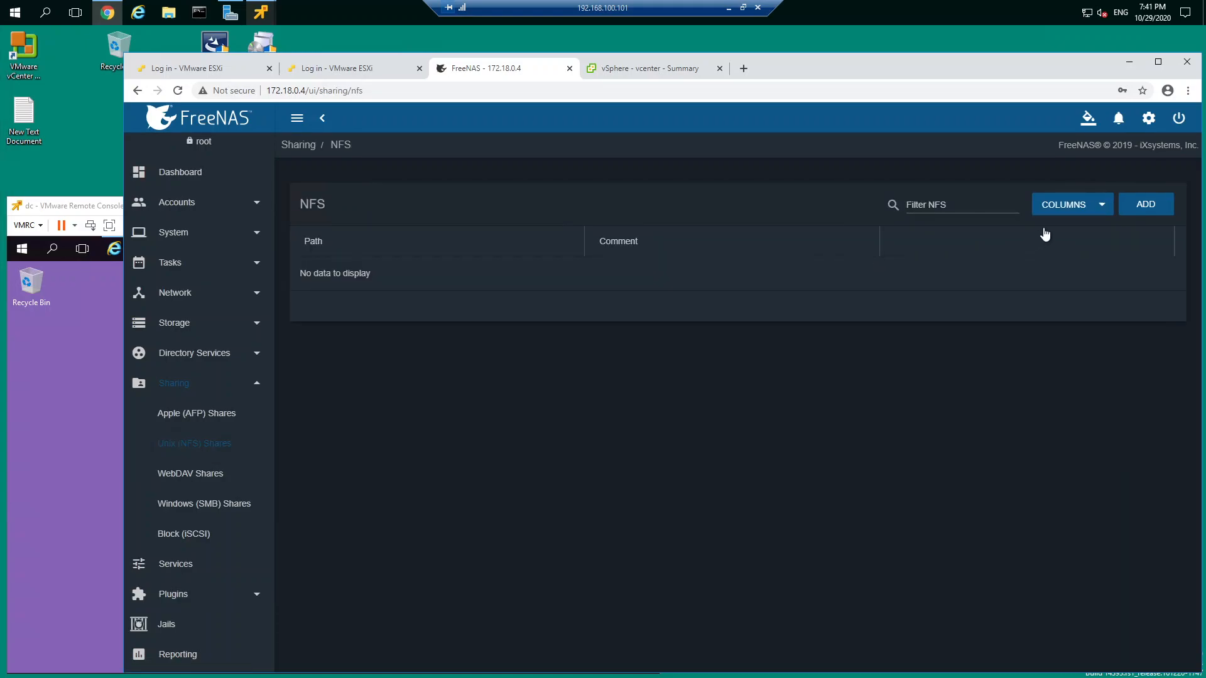
left_click(1128, 205)
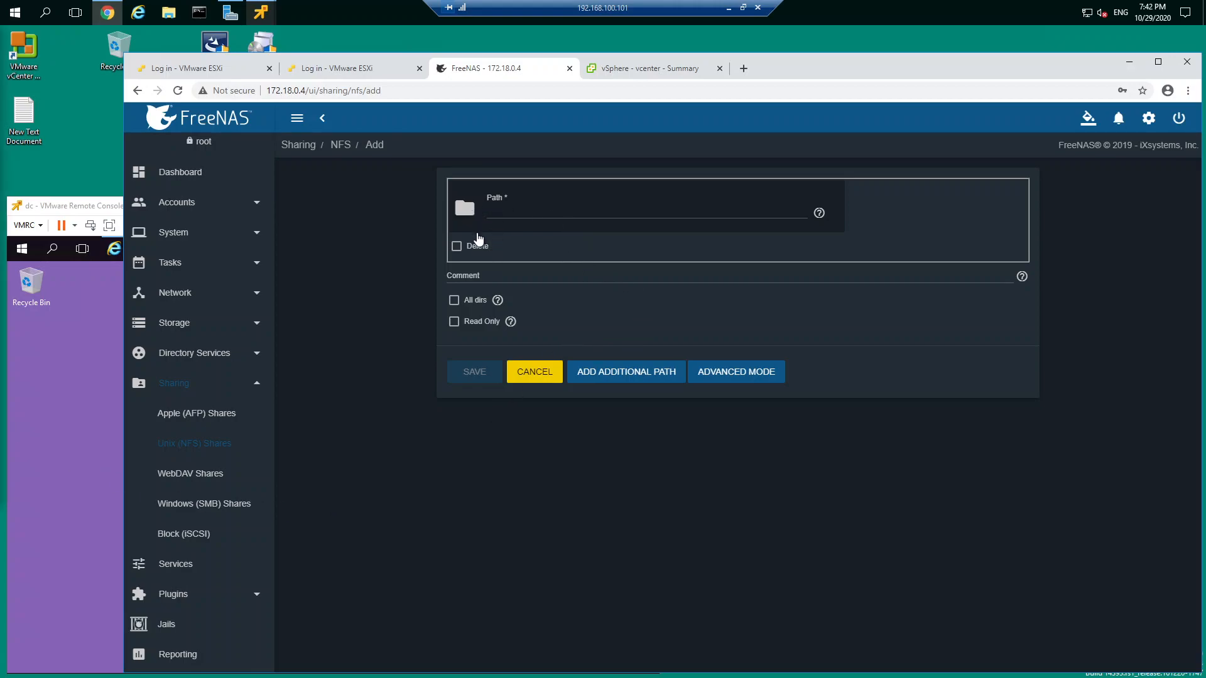
left_click(465, 211)
left_click(472, 239)
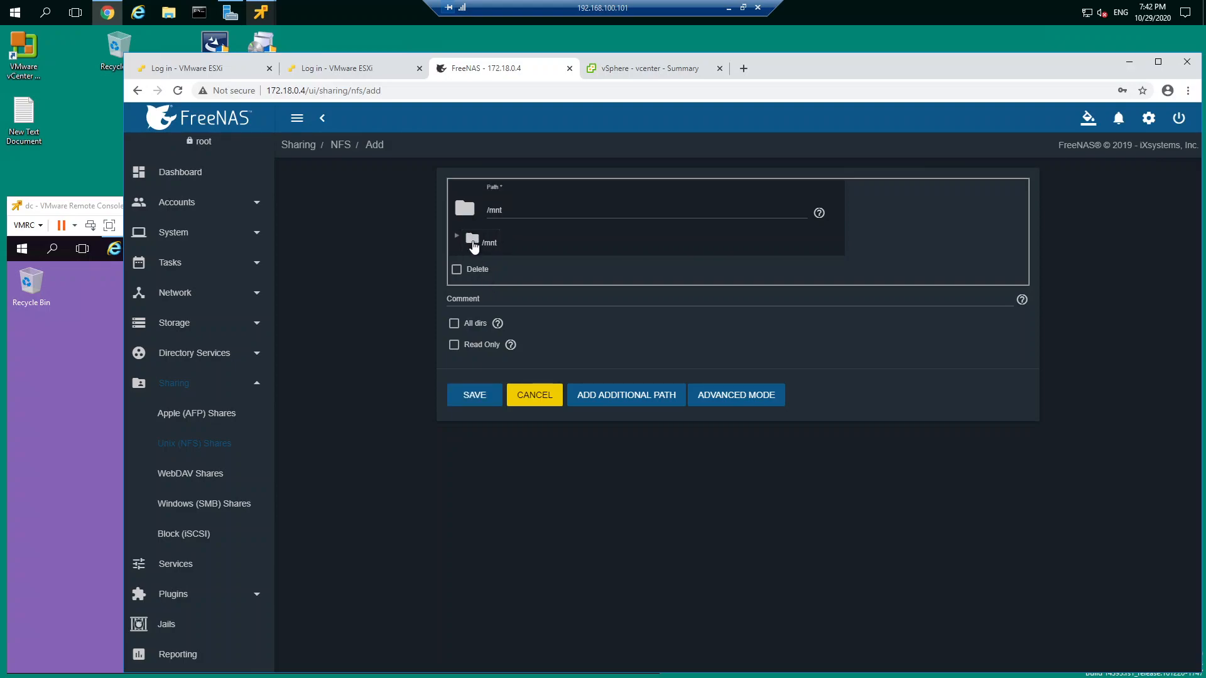
left_click(457, 238)
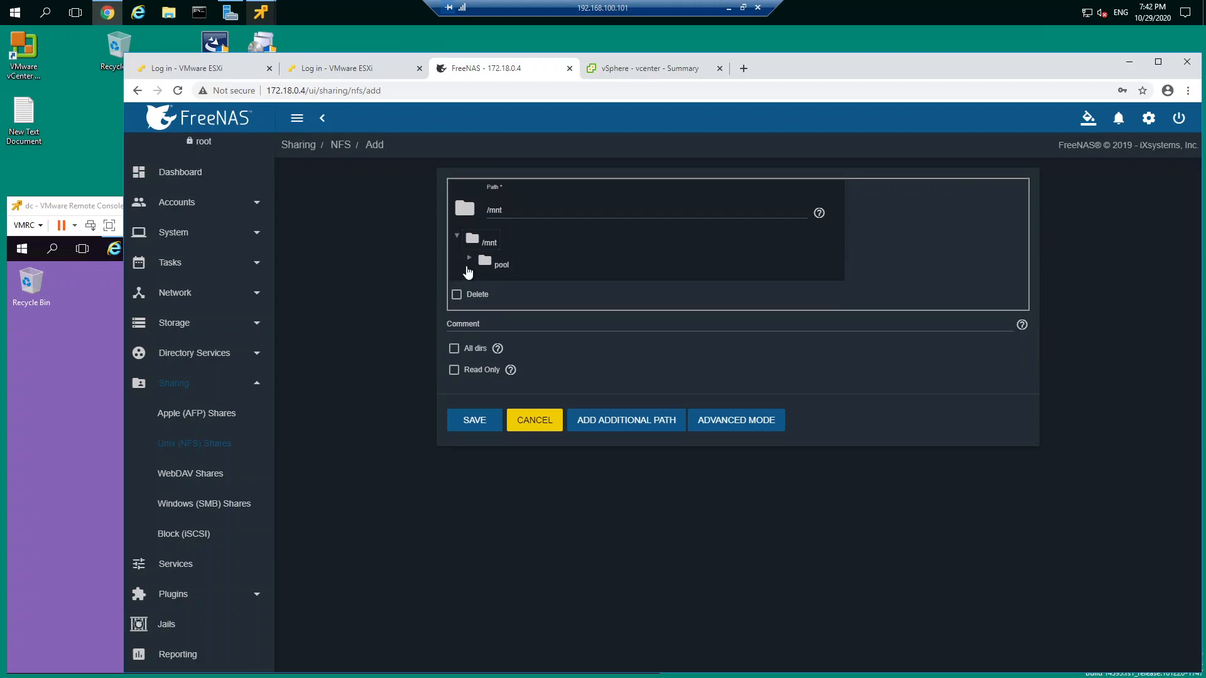
left_click(469, 258)
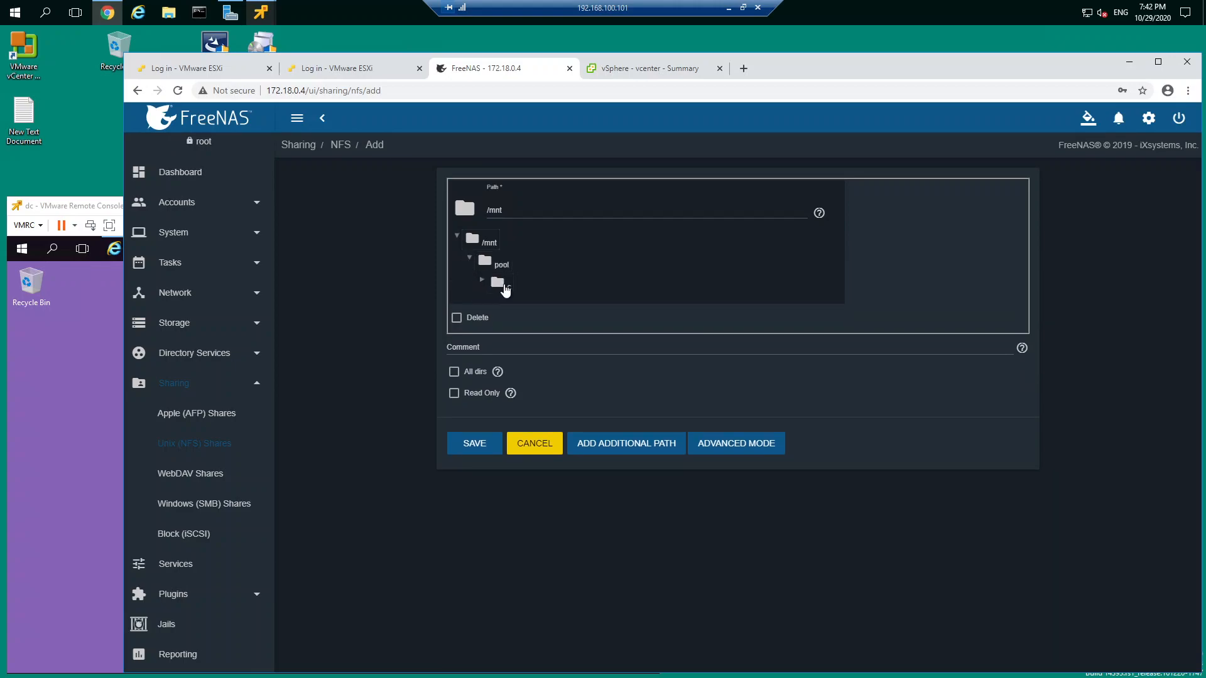
left_click(482, 279)
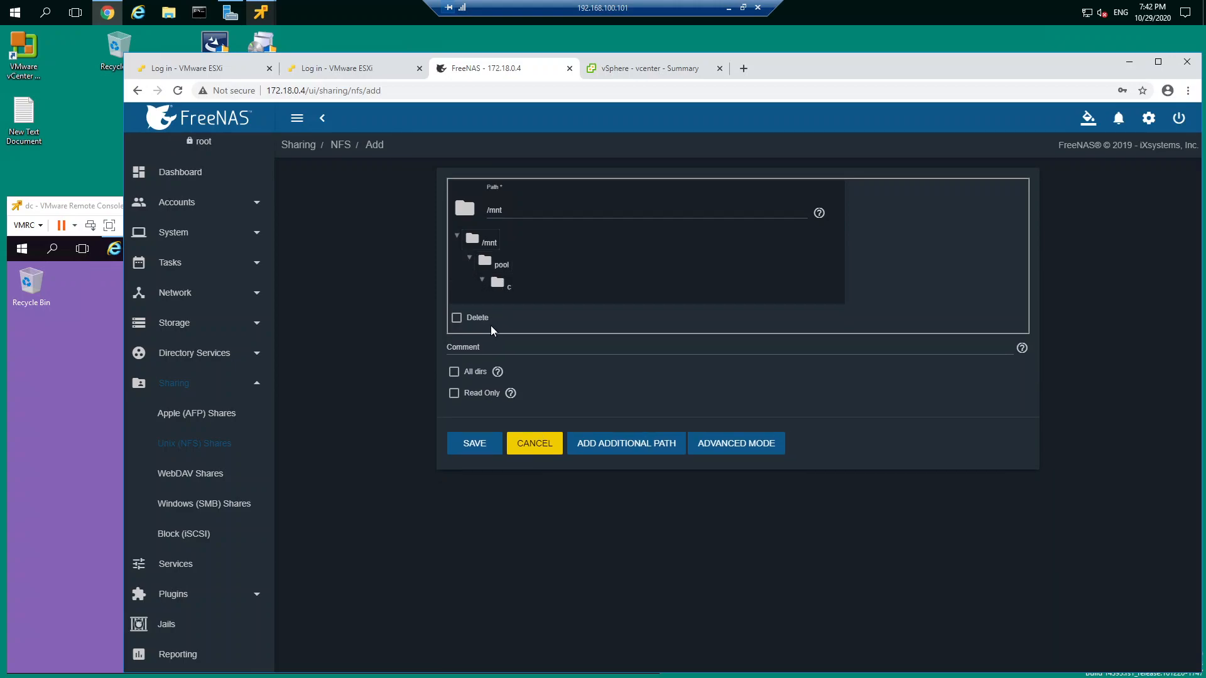
left_click(498, 284)
left_click(482, 280)
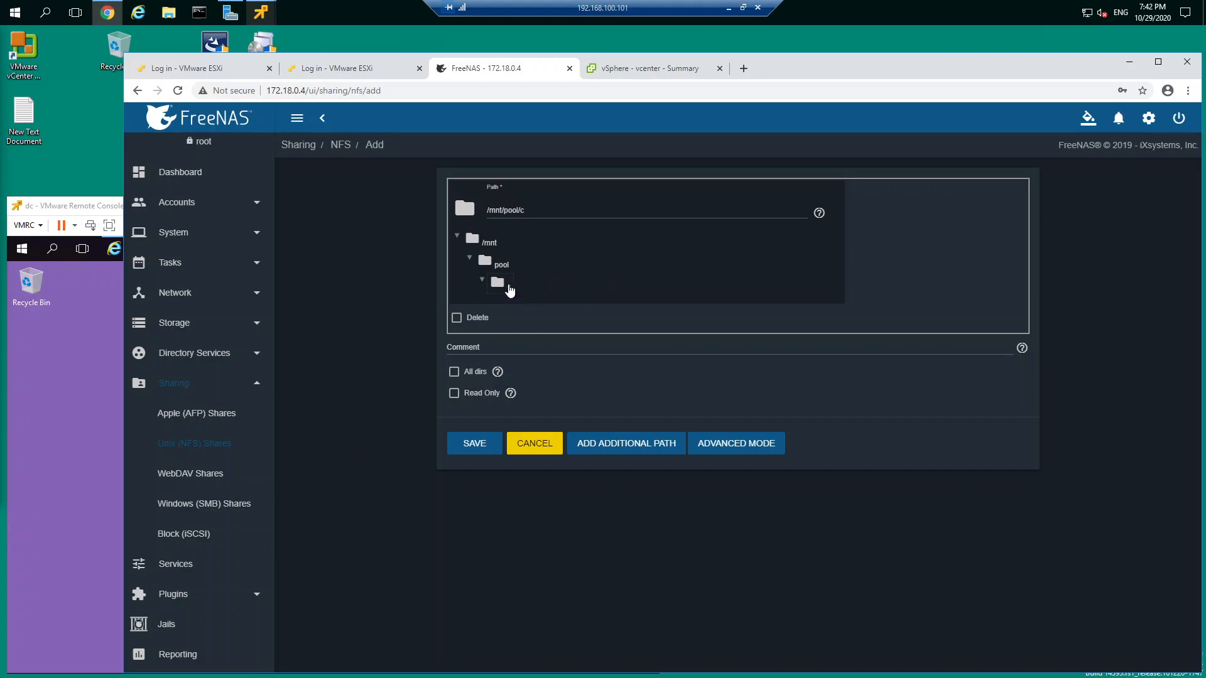
left_click(505, 290)
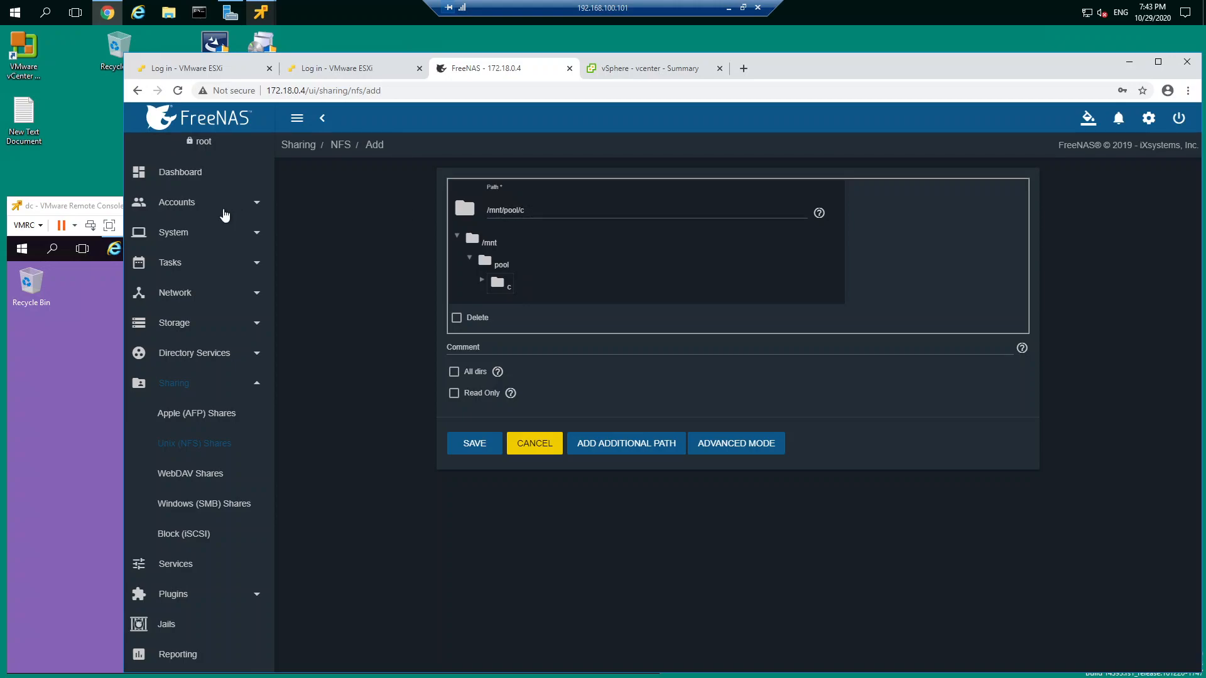
Copy the share path into the New Text Document note in Notepad as "nfs => /mnt/pool/c" and save the file.
double_click(20, 122)
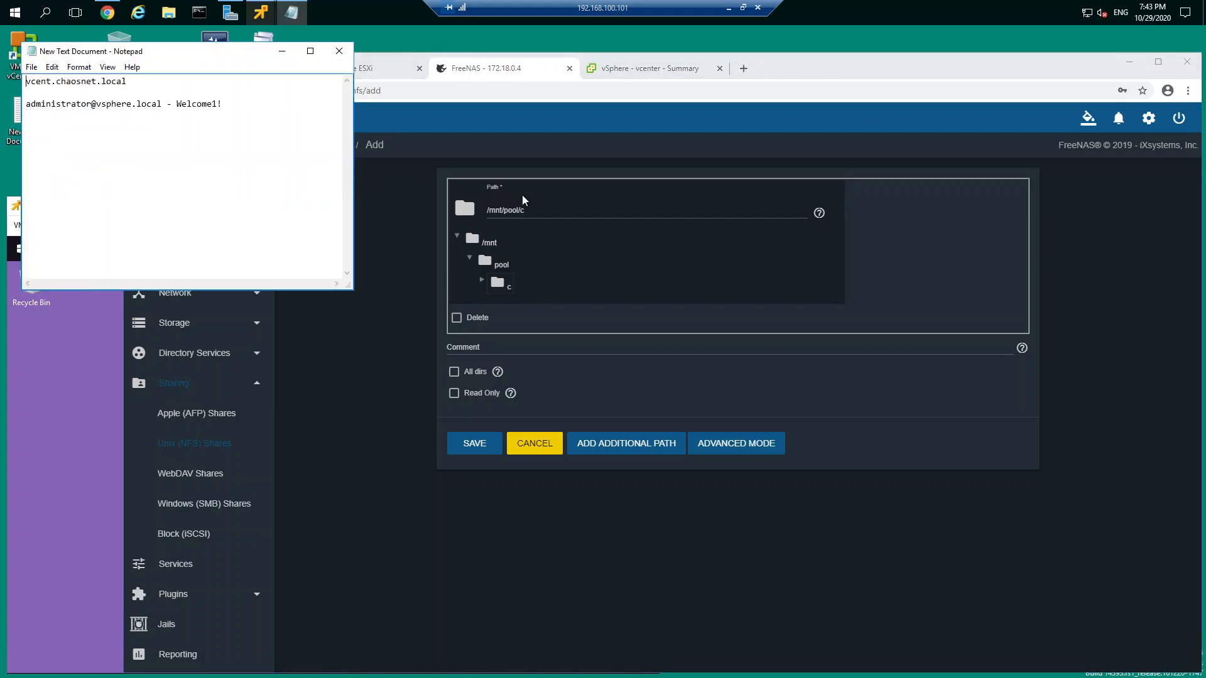
left_click_drag(561, 210, 489, 211)
right_click(493, 210)
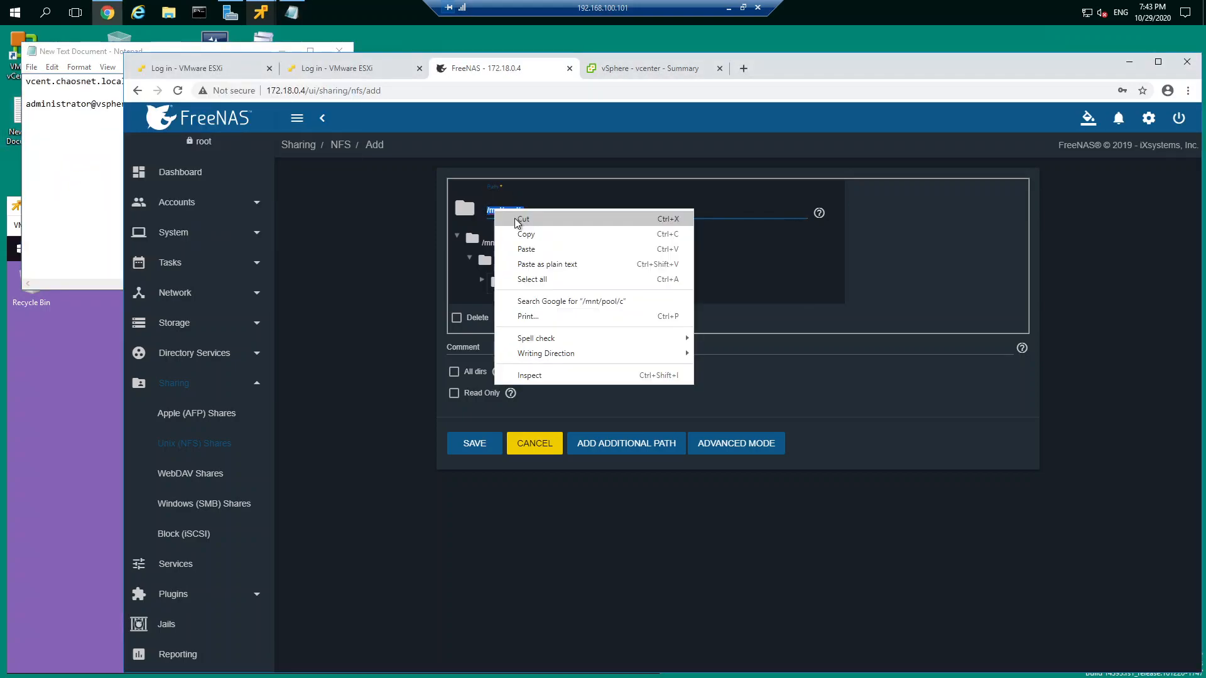
left_click(521, 237)
left_click(102, 139)
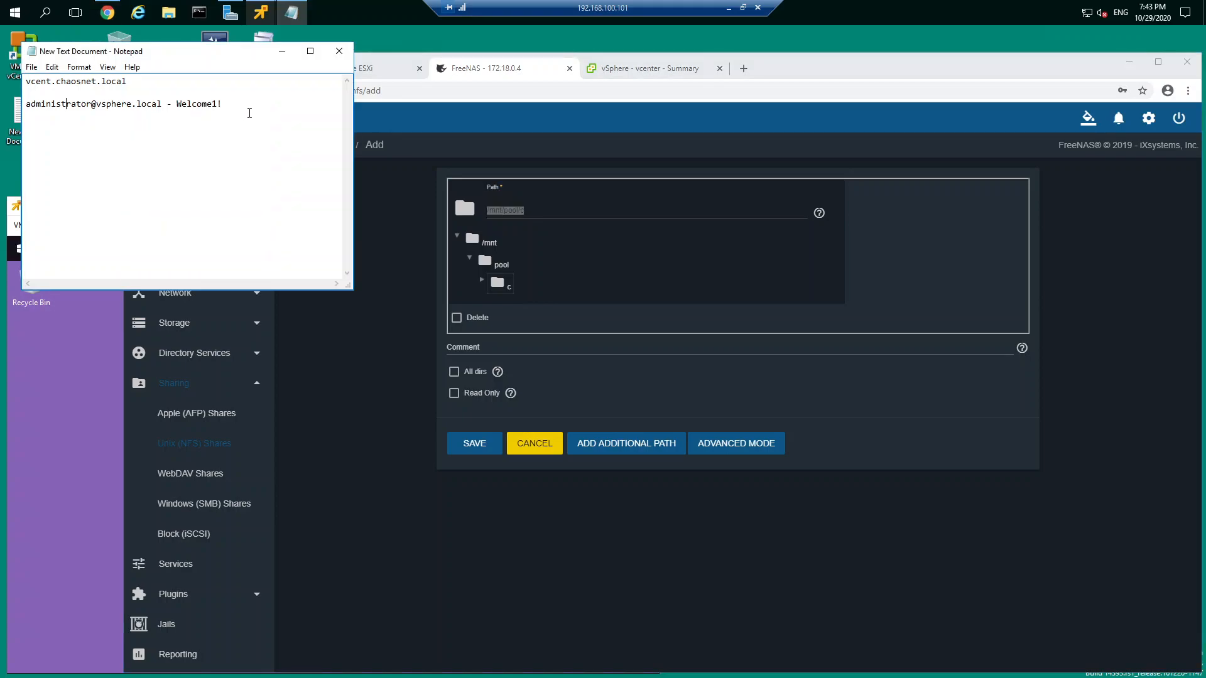
type("nfs =>")
key("ctrl+v")
left_click(31, 67)
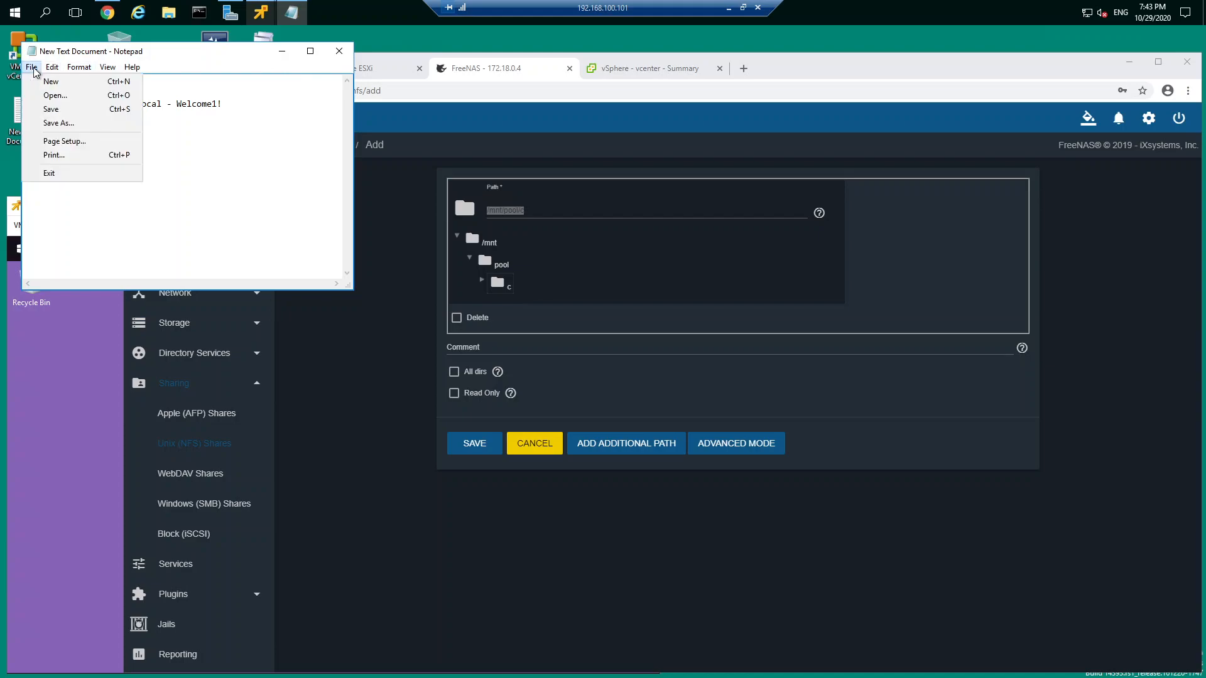
left_click(51, 109)
Enable All dirs for the /mnt/pool/c NFS share, show its advanced options, save it, and enable the NFS service.
left_click(876, 70)
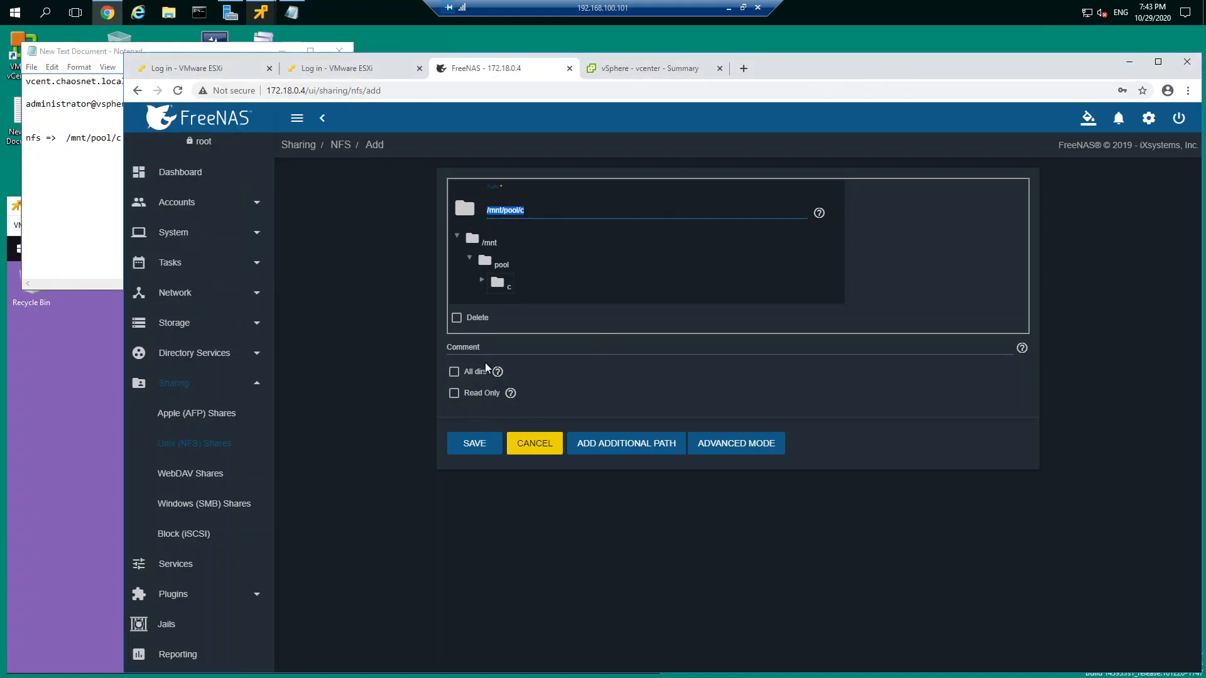
left_click(454, 373)
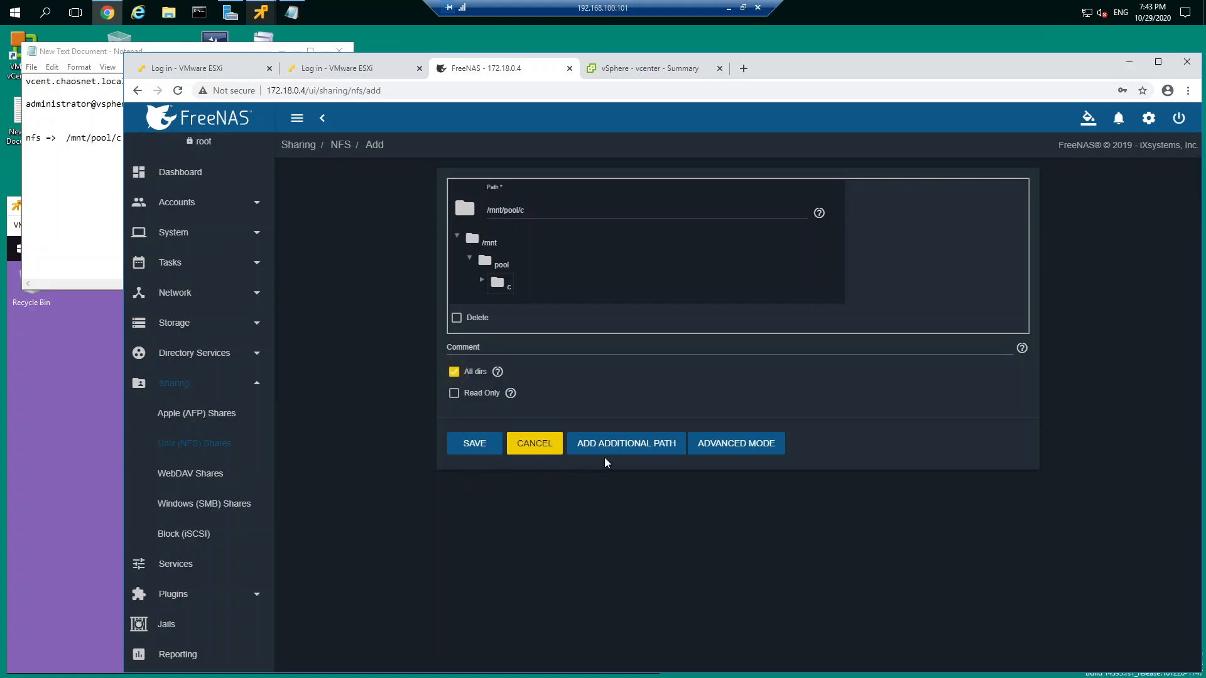
left_click(728, 445)
scroll(628, 430, "down", 1)
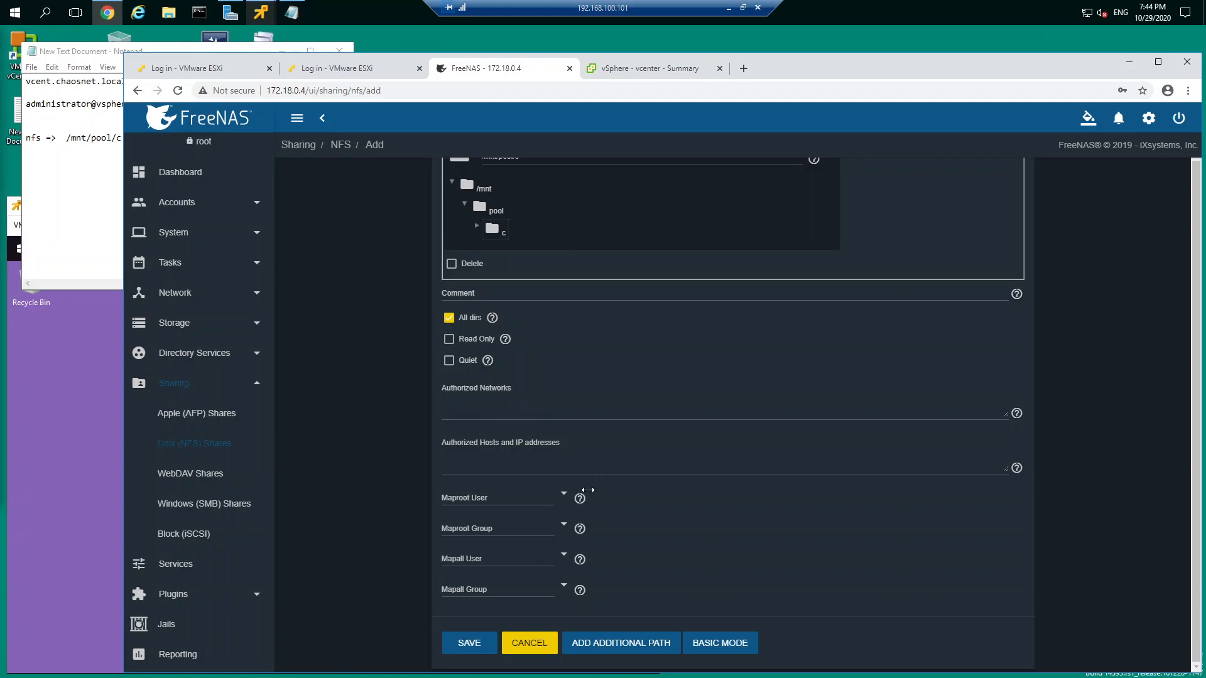
left_click(470, 647)
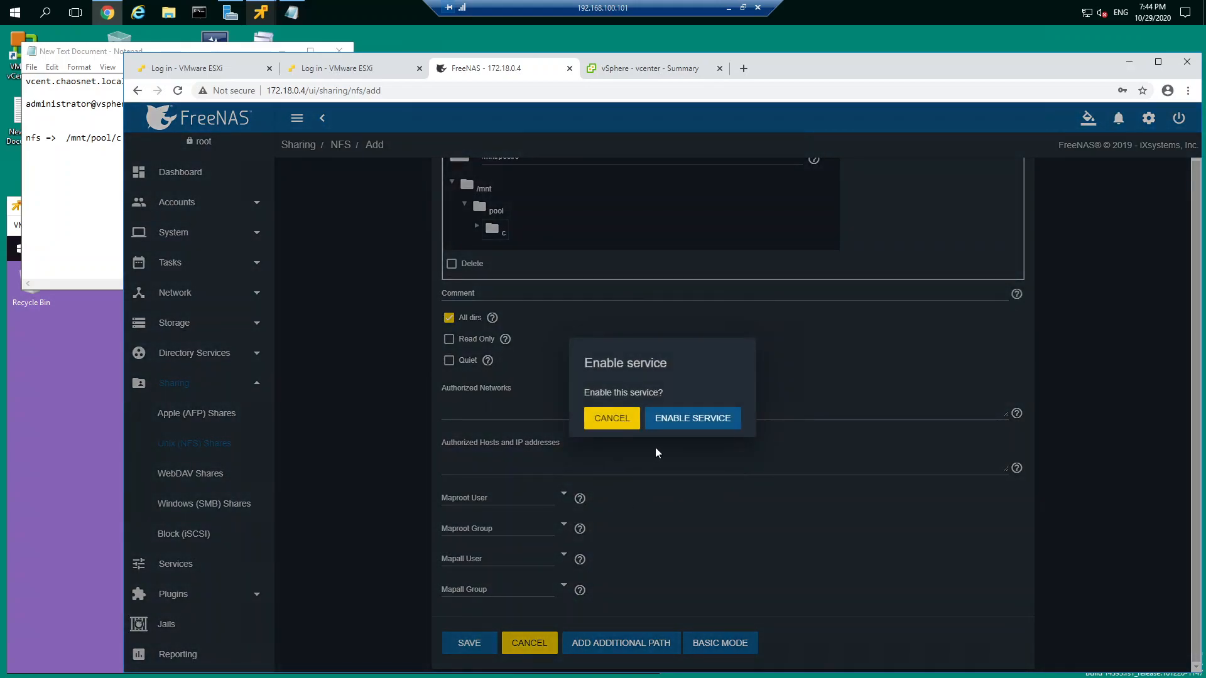
left_click(671, 420)
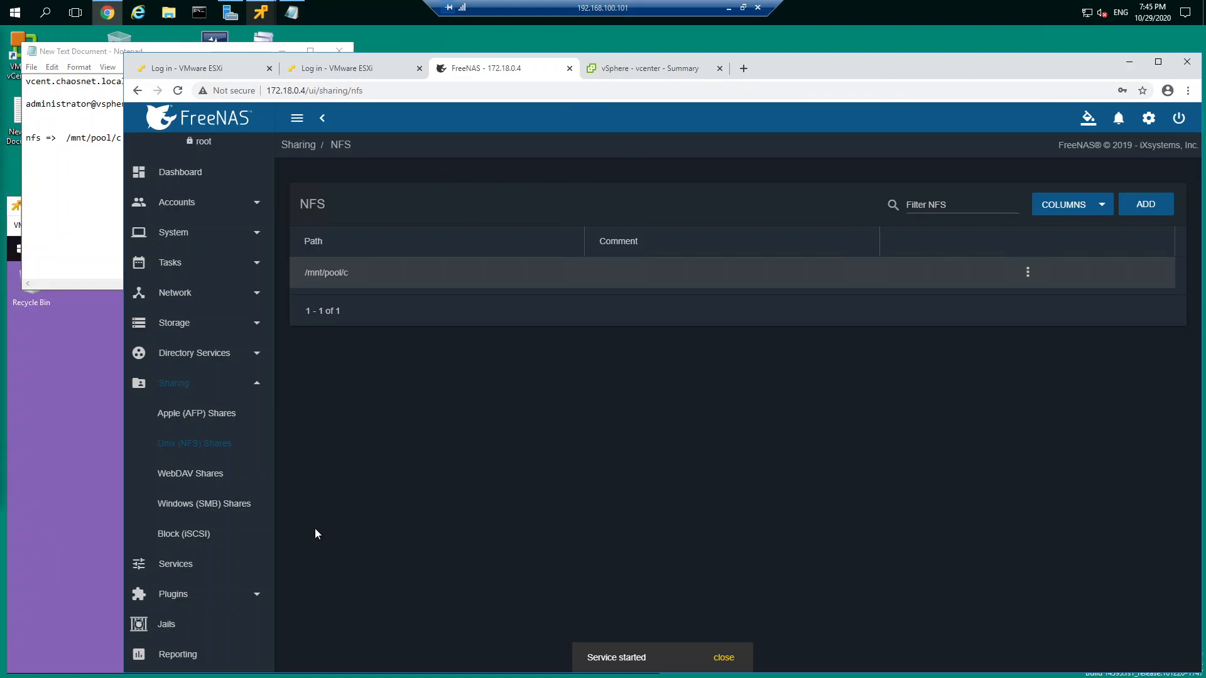
Open the FreeNAS shell and enter the command "zfs set sync=disabled pool/c" without running it.
left_click(256, 387)
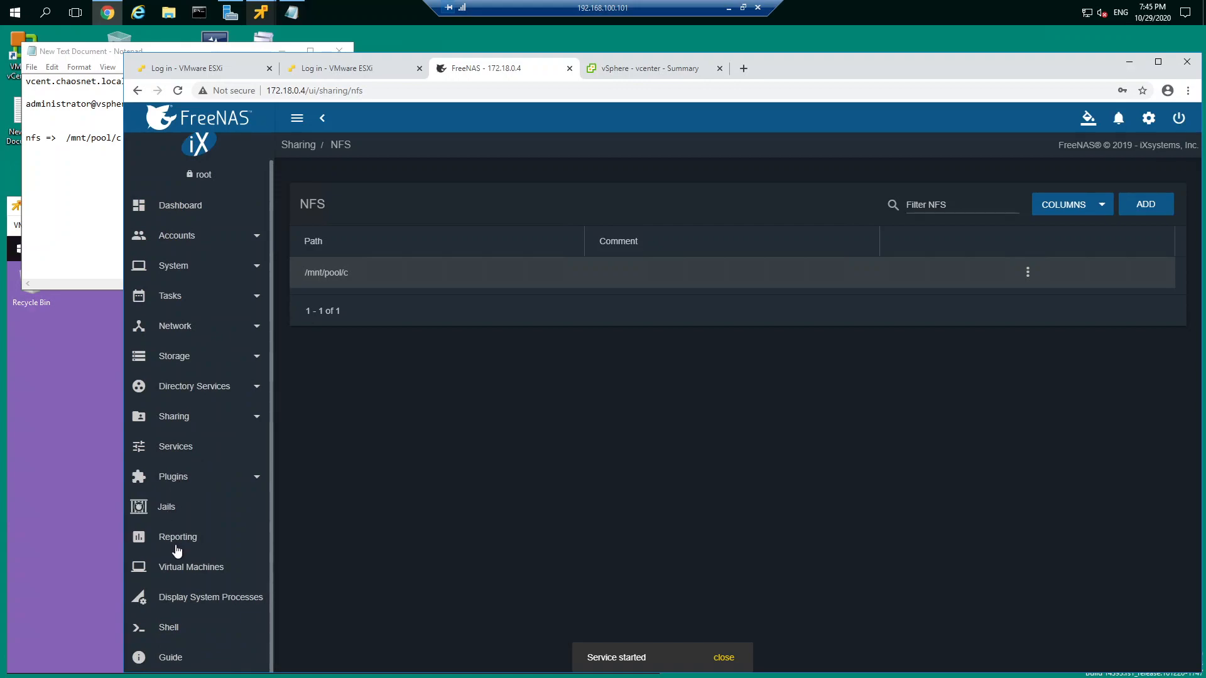
left_click(167, 626)
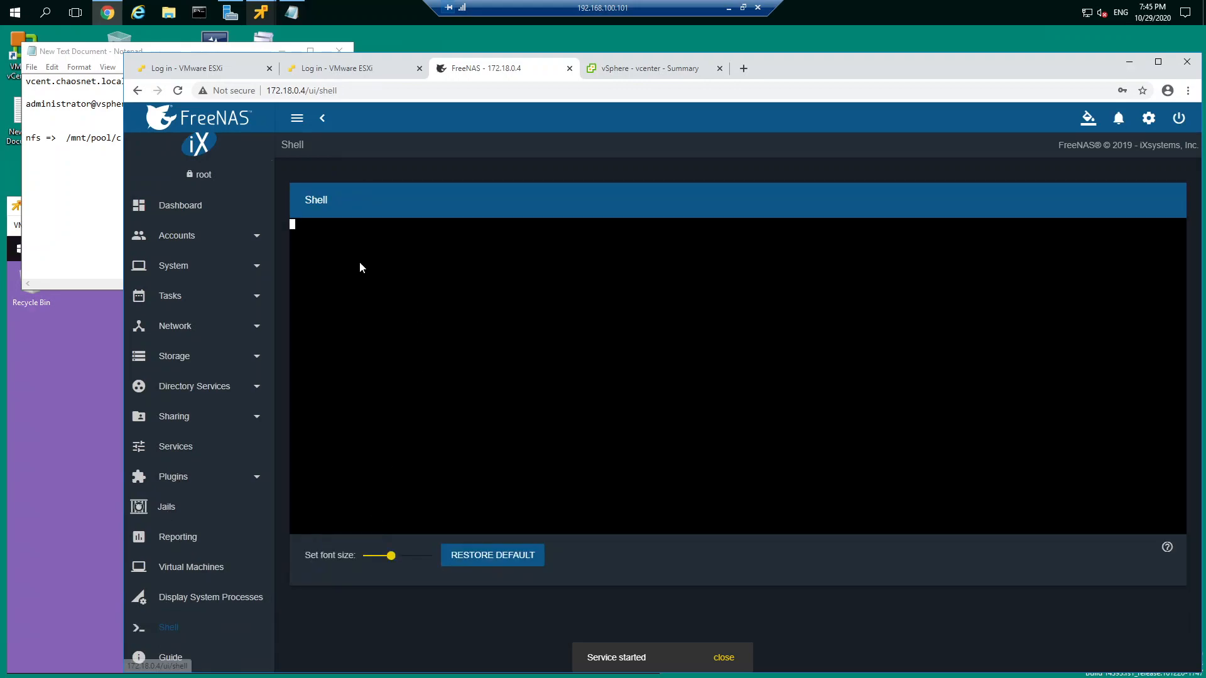
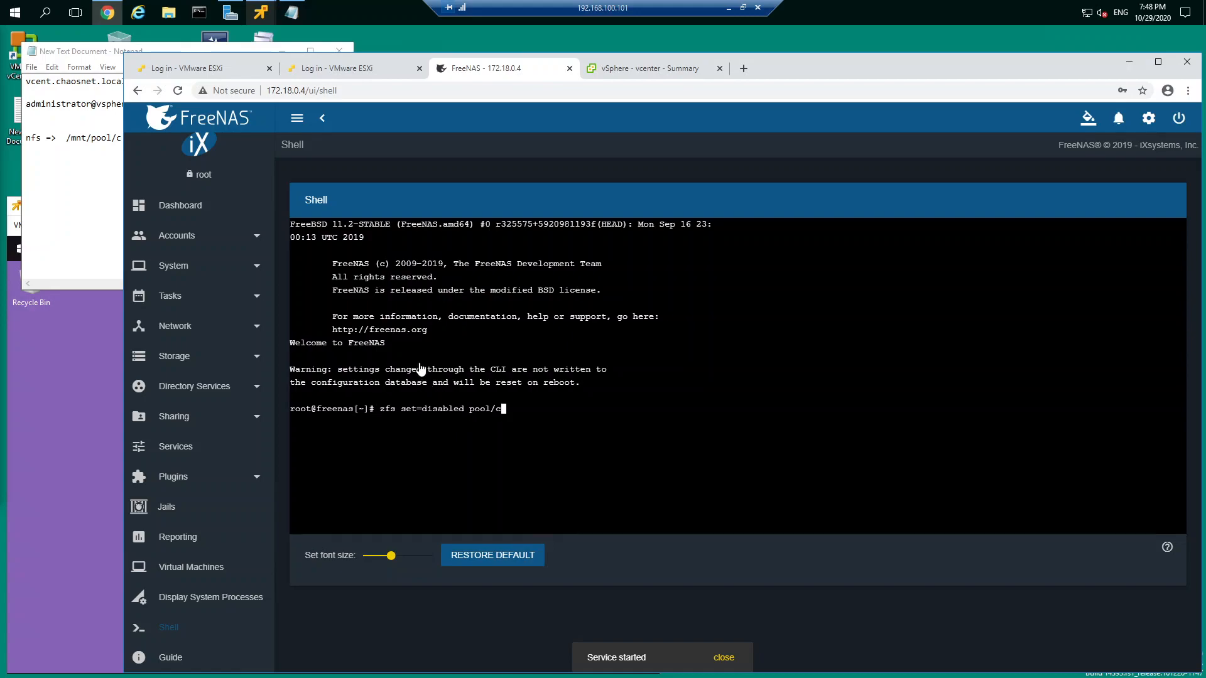
key("Left")
key("Left")
key("Left")
key("Left")
key("Left")
key("Left")
key("Left")
key("Left")
key("Left")
key("Left")
key("Left")
key("Left")
key("Left")
key("Left")
key("Left")
key("Left")
type("sync")
Check the pool/c path against the Notepad note and run the sync-disabling command in the FreeNAS shell.
left_click(89, 156)
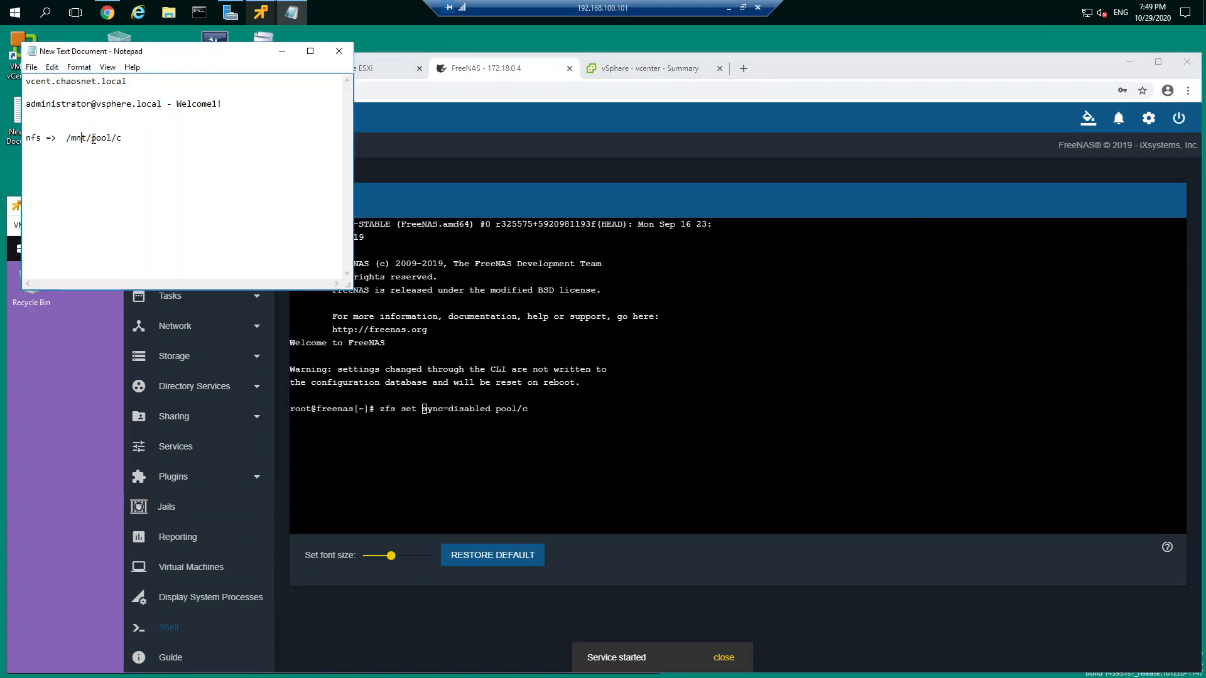
double_click(109, 137)
left_click(600, 405)
key("Right")
key("Right")
key("Right")
key("Right")
key("Right")
key("Right")
key("Right")
key("Right")
key("Right")
key("Right")
key("Right")
key("Right")
key("Right")
key("Right")
key("Right")
key("Right")
key("Right")
key("Right")
key("Right")
key("Right")
key("Return")
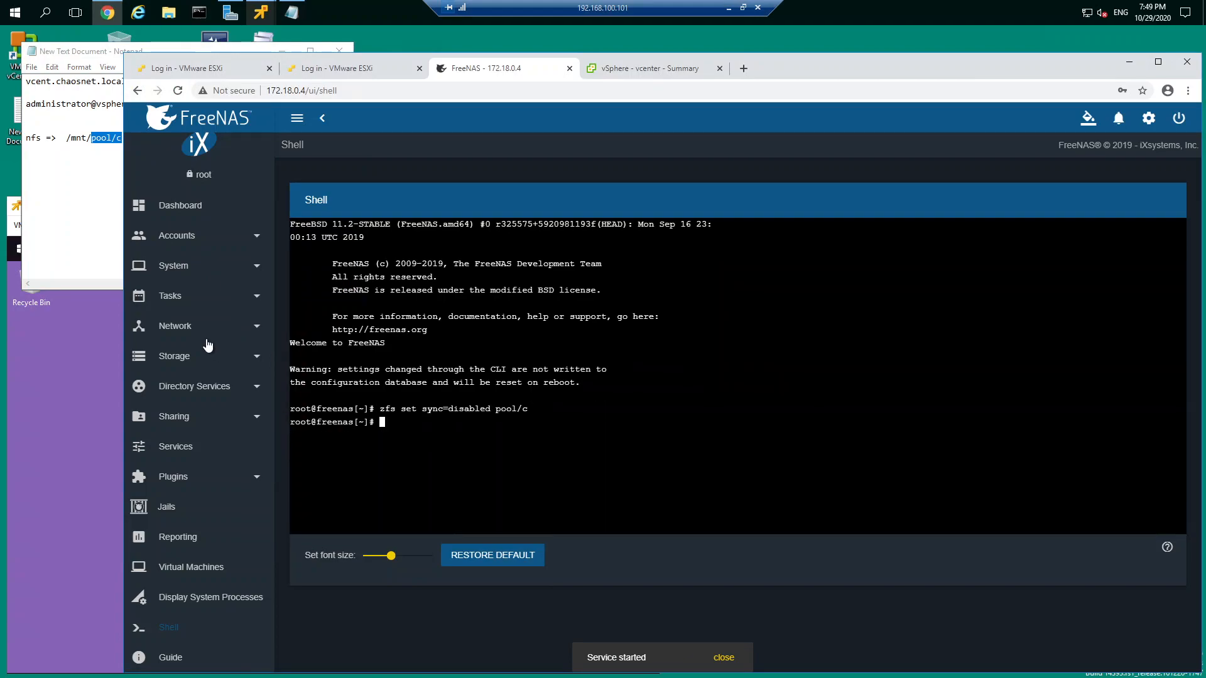
Switch to the vSphere Client and select host 172.18.0.2 in the inventory.
left_click(81, 217)
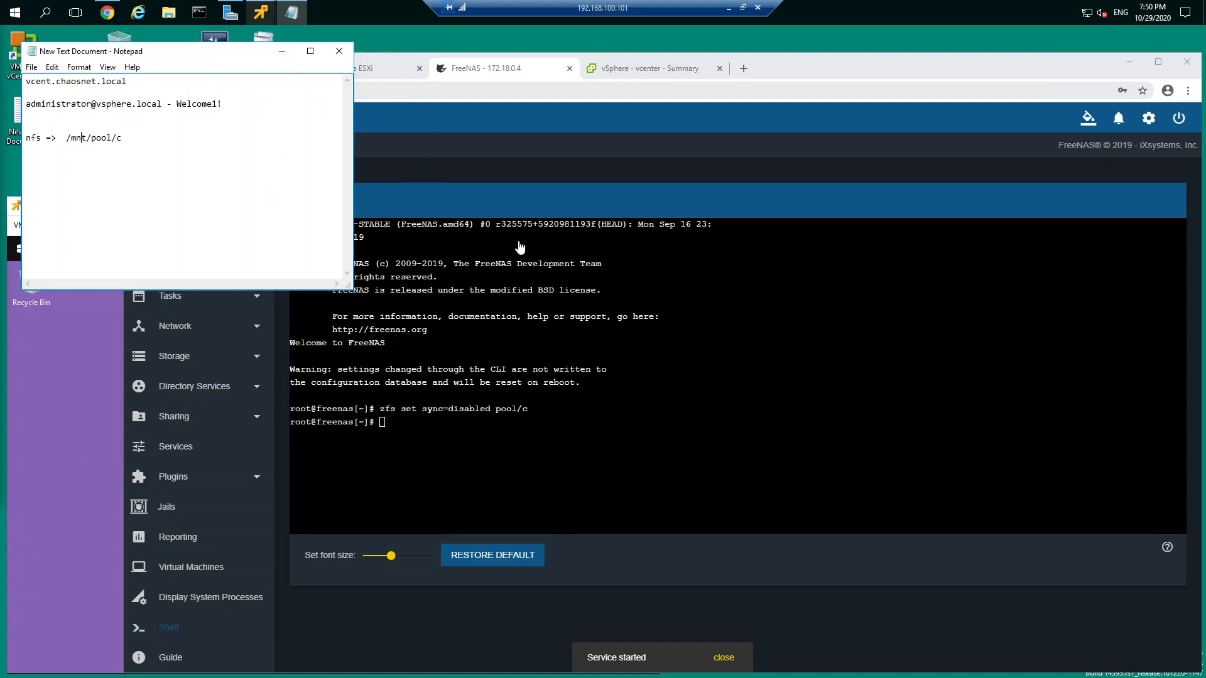
left_click(582, 72)
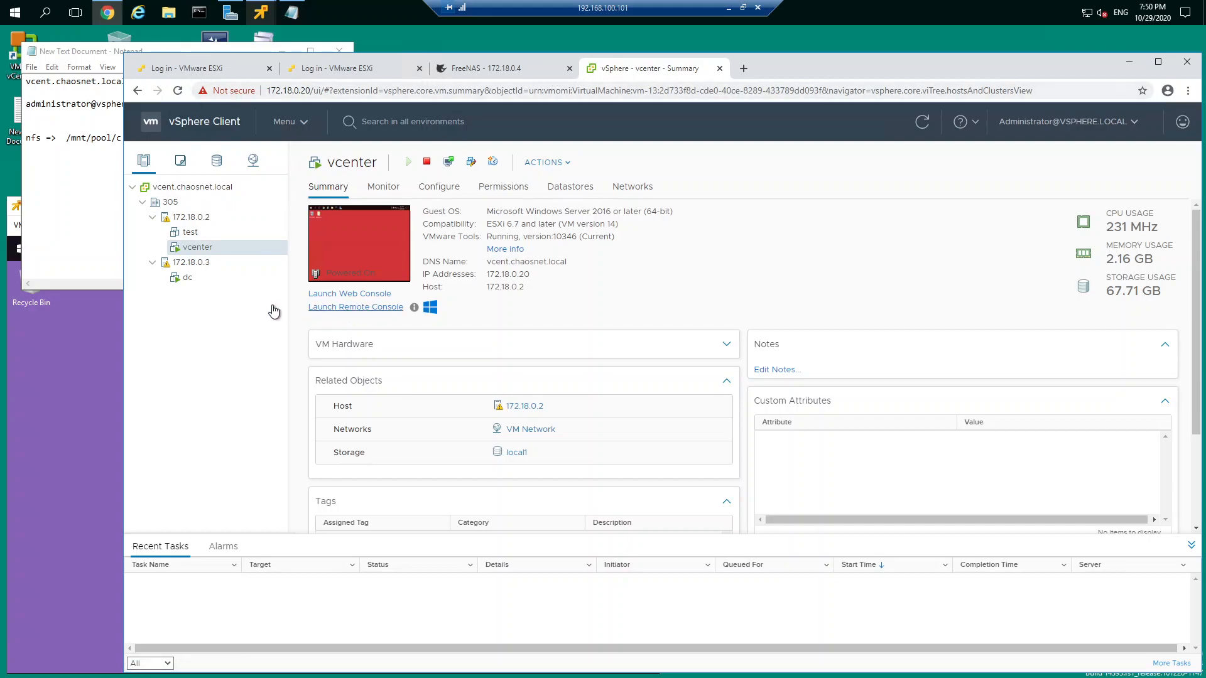
left_click(191, 220)
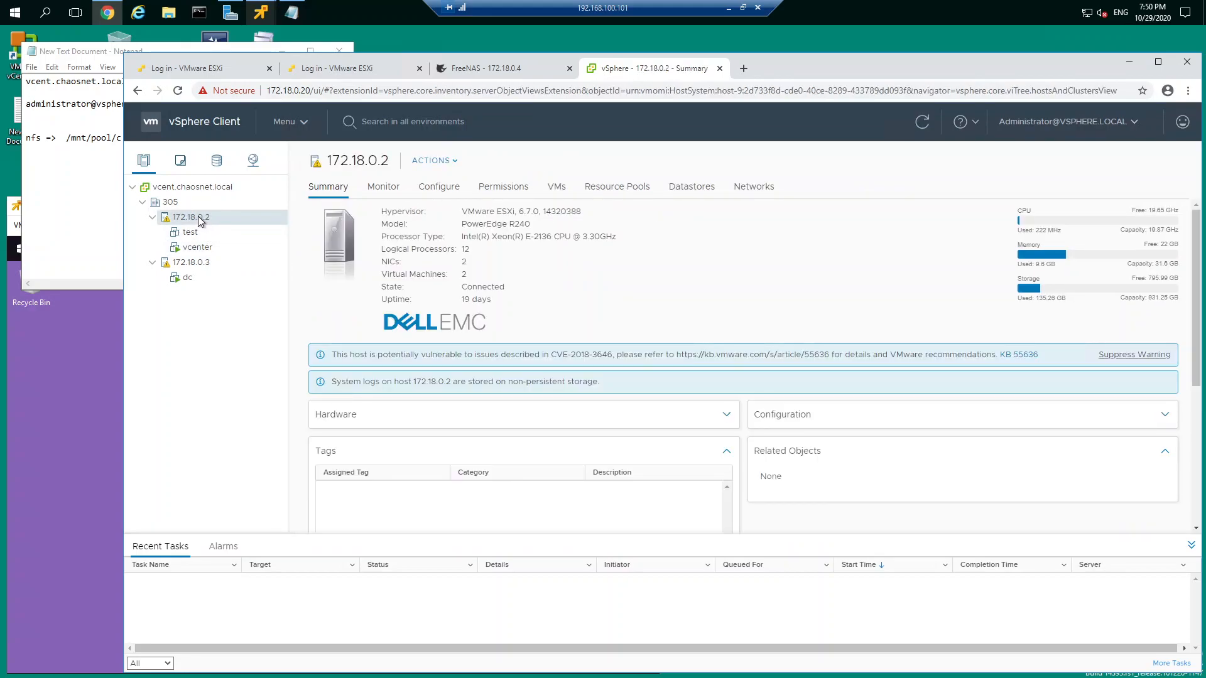
Start a new datastore on host 172.18.0.2 with type NFS and version NFS 4.1.
right_click(198, 217)
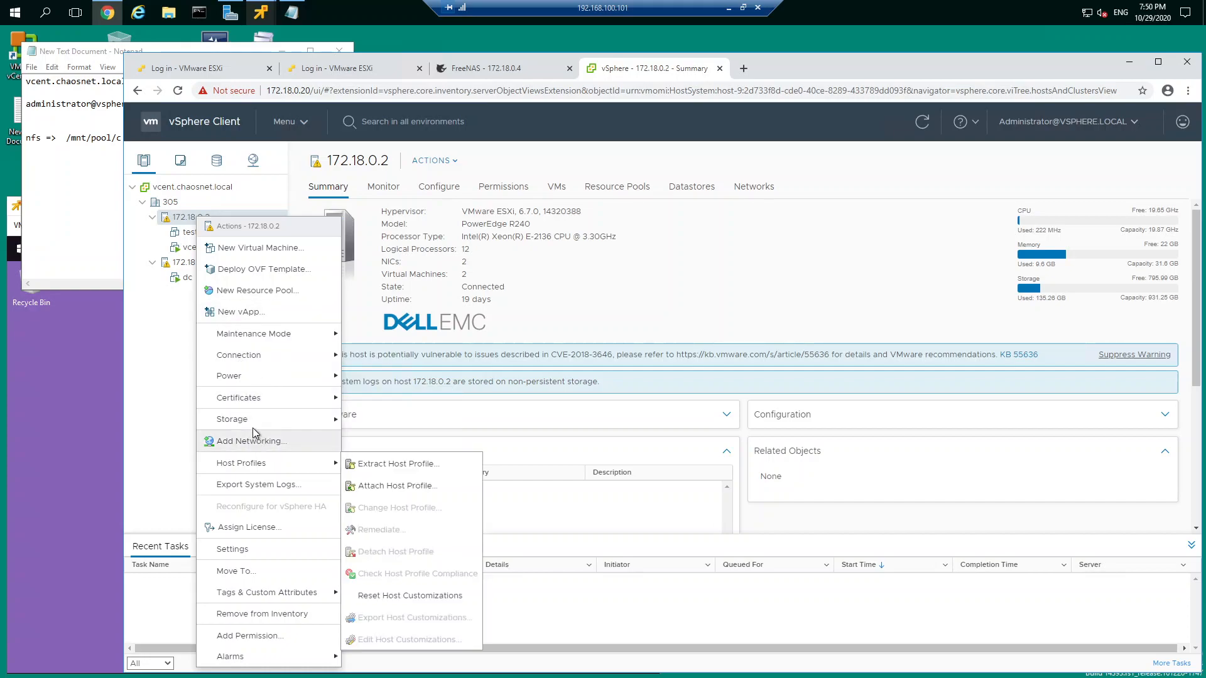
mouse_move(254, 427)
left_click(380, 421)
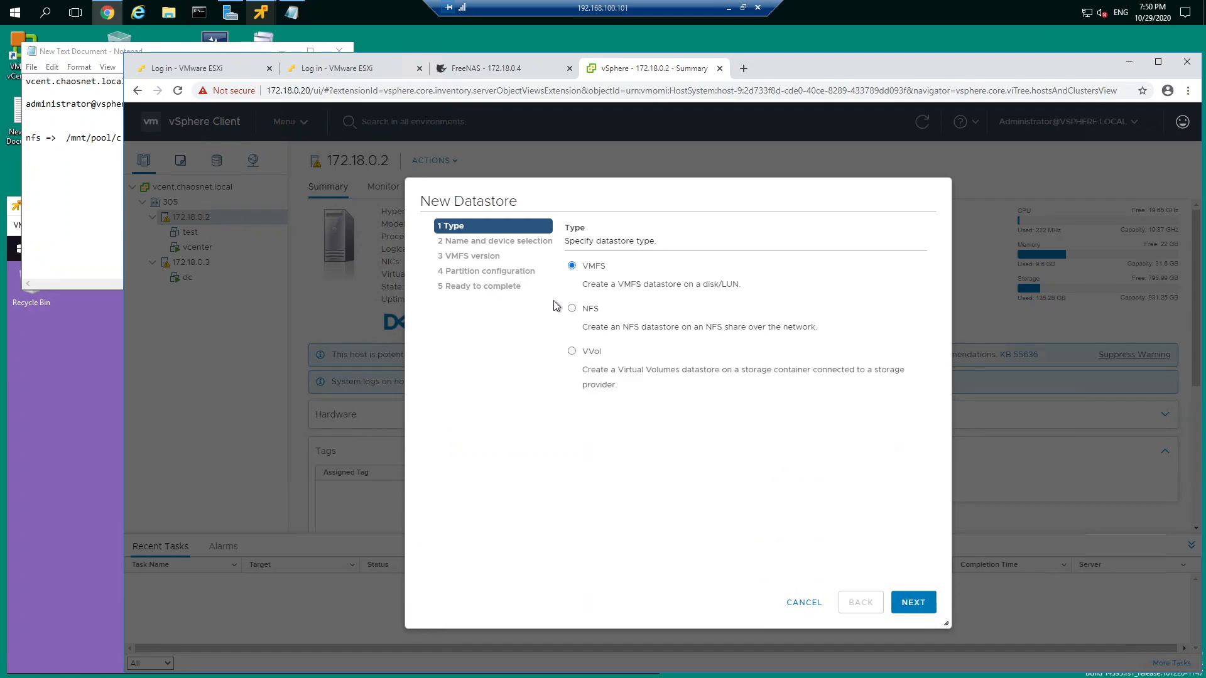
left_click(584, 308)
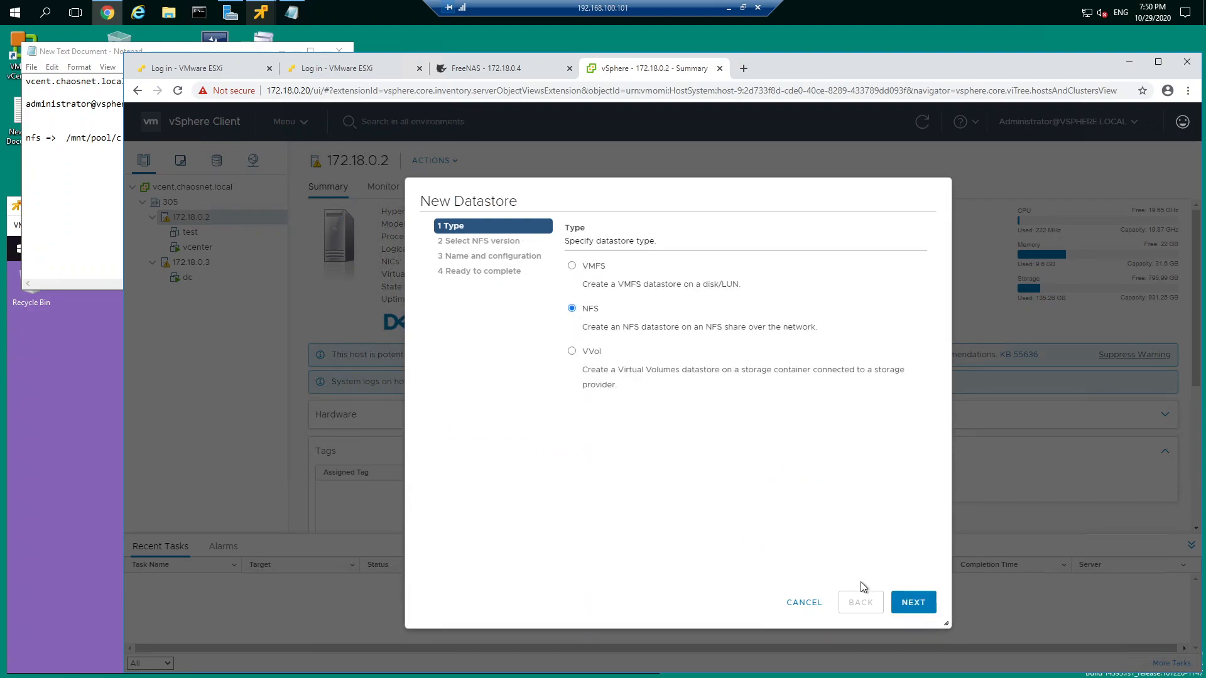
left_click(902, 601)
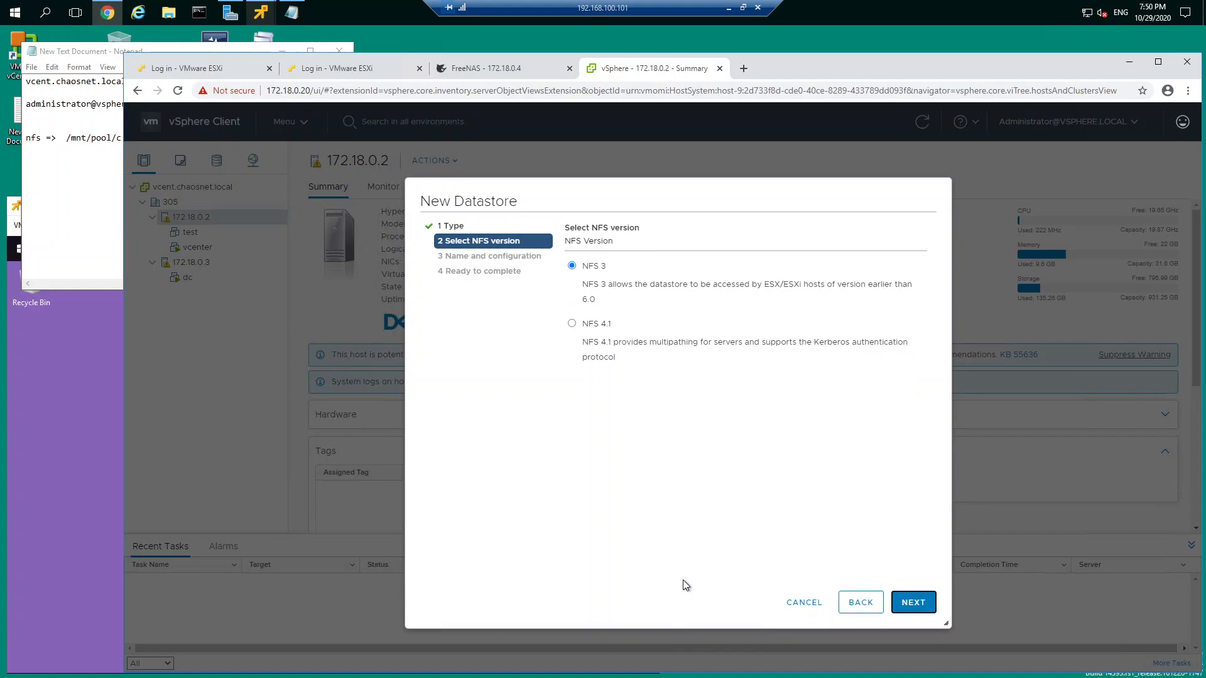
left_click(572, 324)
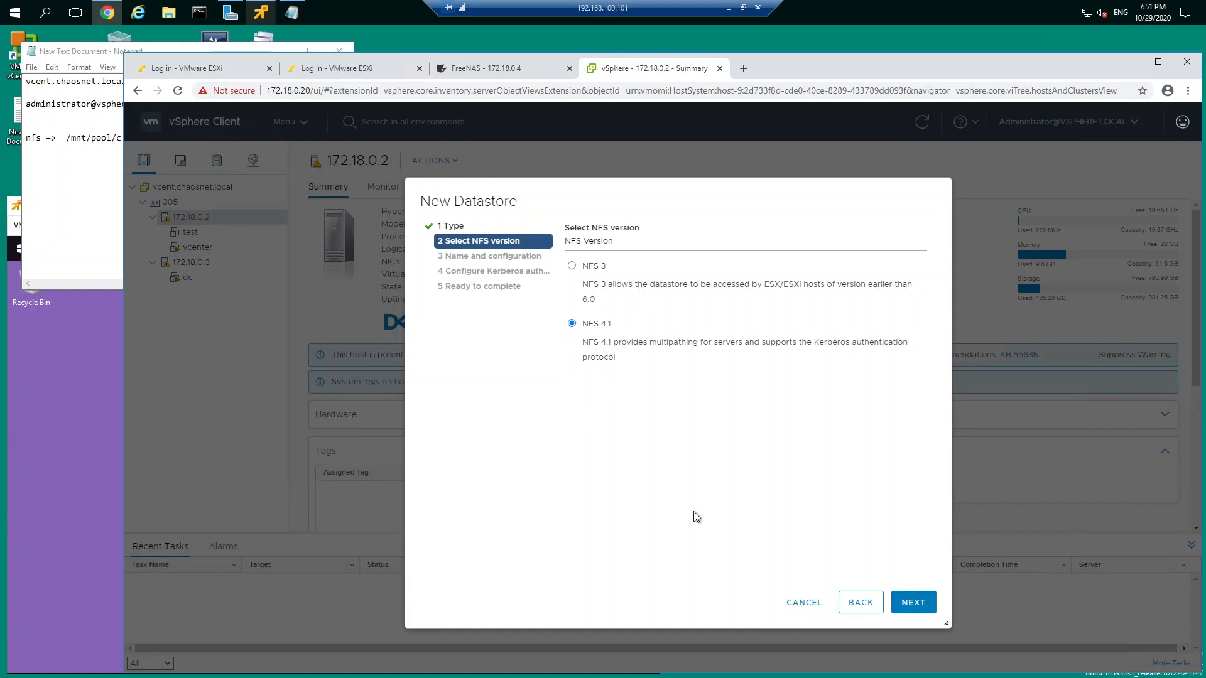
left_click(894, 606)
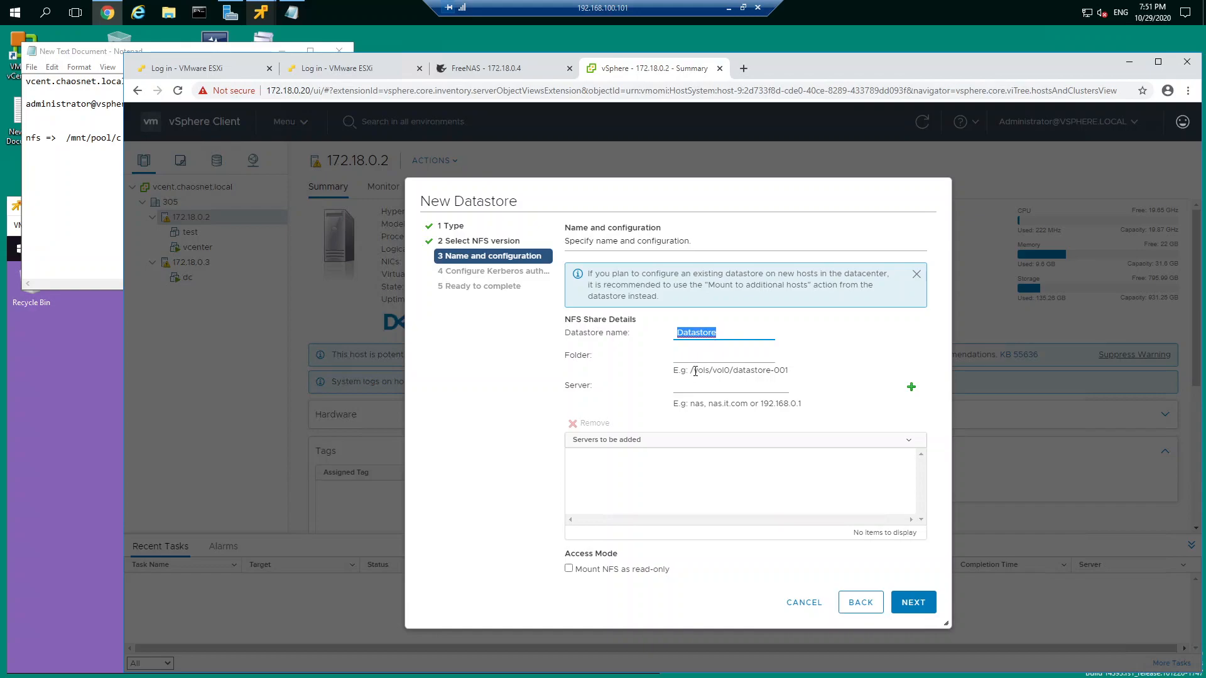
Look over the folder and server format examples and name the new datastore "shared".
left_click_drag(700, 370, 783, 369)
left_click_drag(697, 404, 777, 403)
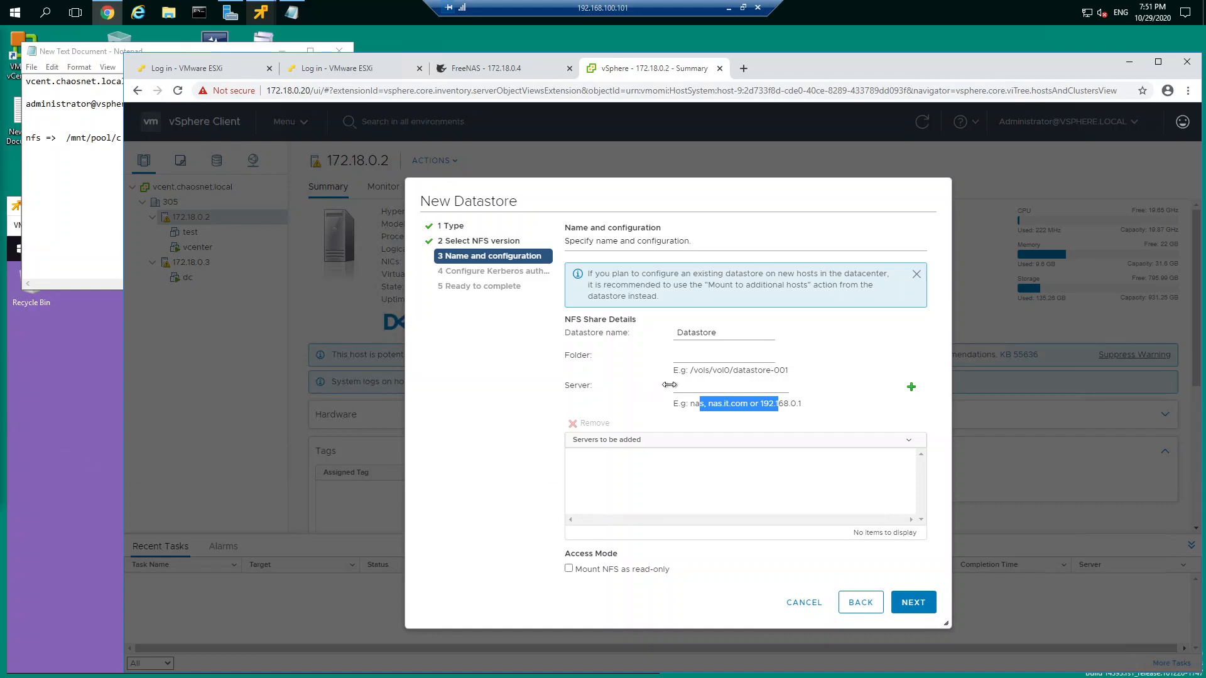
left_click_drag(720, 333, 650, 341)
type("shared")
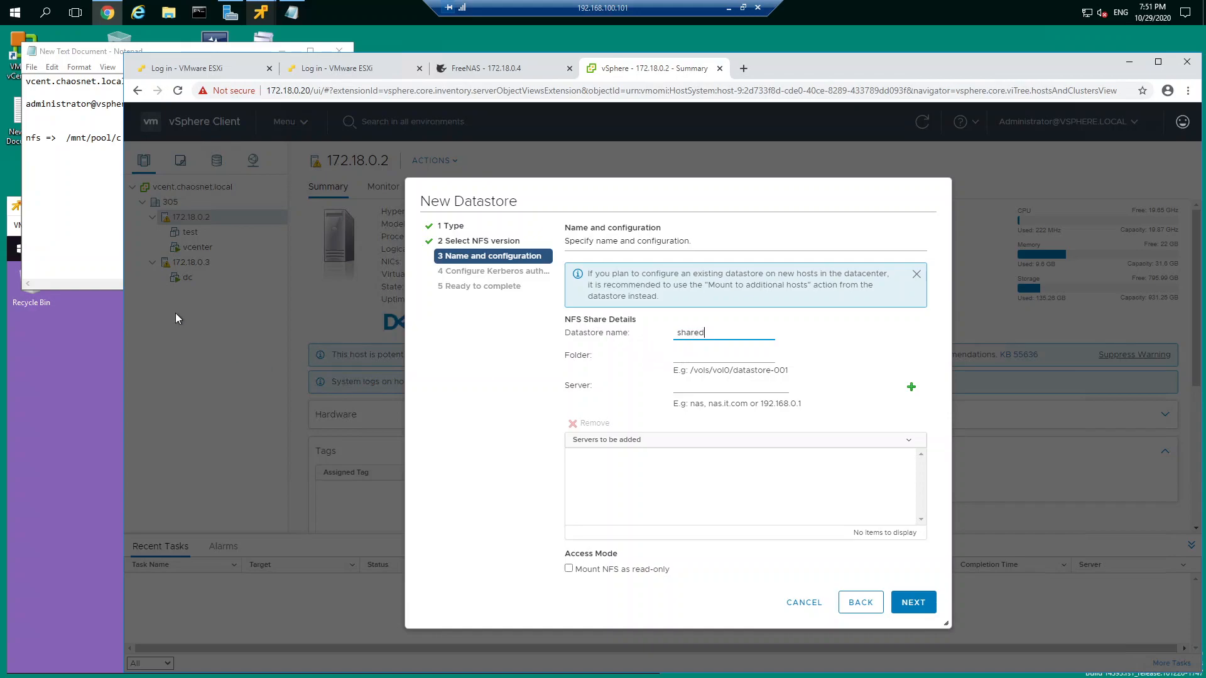
Copy the path /mnt/pool/c from the Notepad note into the new datastore's folder setting.
left_click(91, 226)
left_click_drag(123, 138, 69, 139)
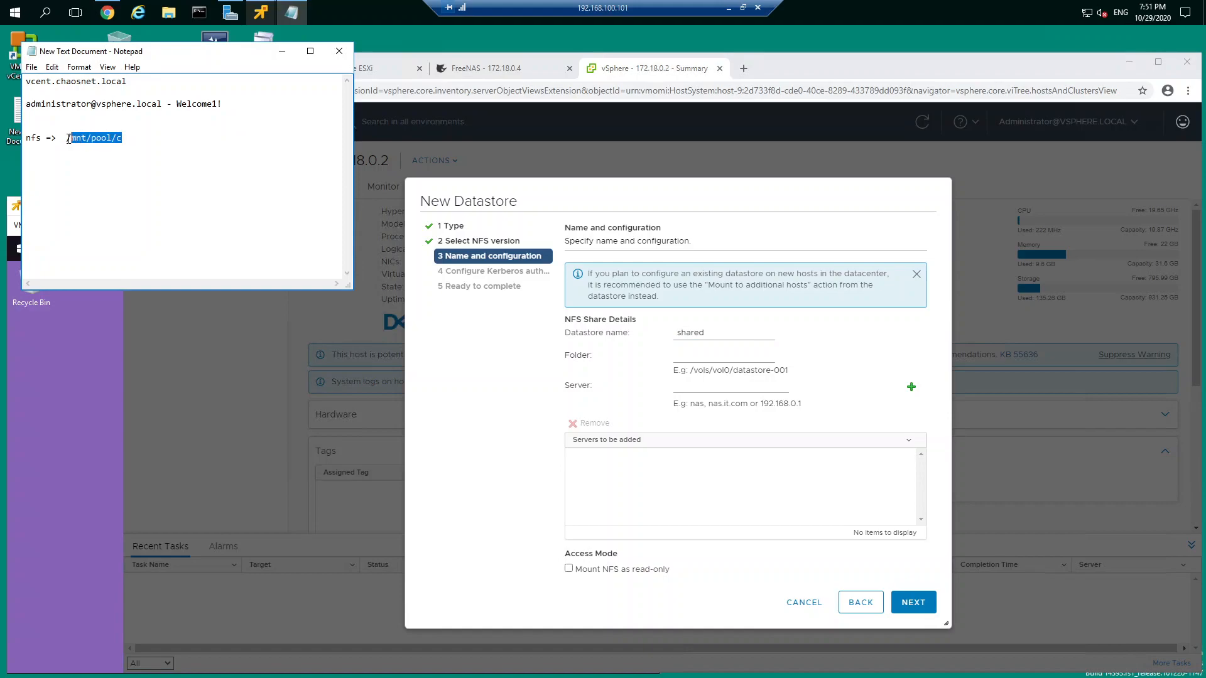
right_click(75, 140)
left_click(100, 178)
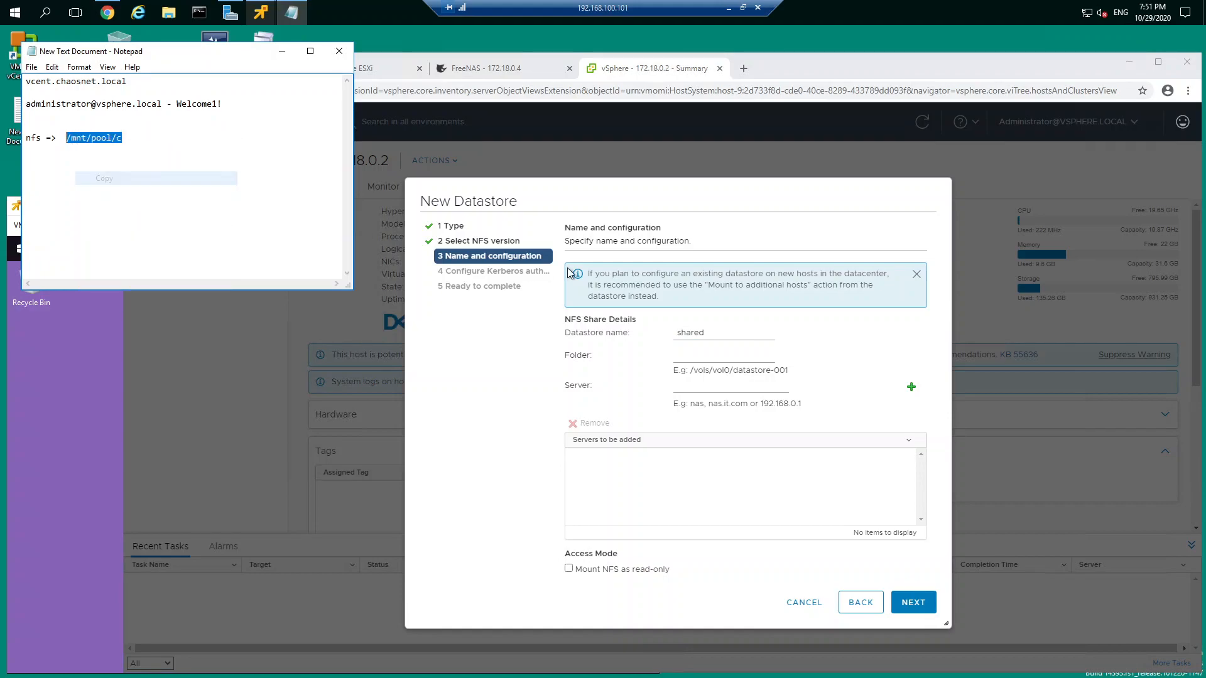
left_click(685, 357)
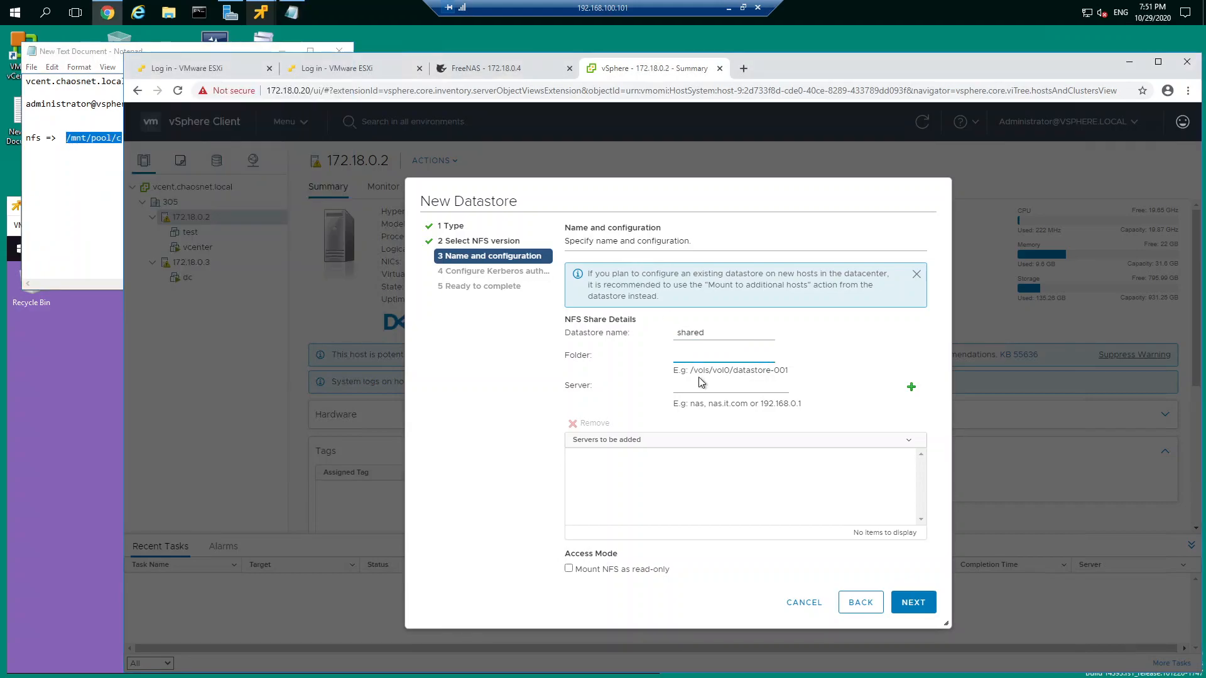
key("ctrl+v")
Set the NFS server to 172.18.0.4, keep Kerberos authentication off, and try to create the NFS 4.1 datastore.
left_click(690, 388)
left_click(914, 603)
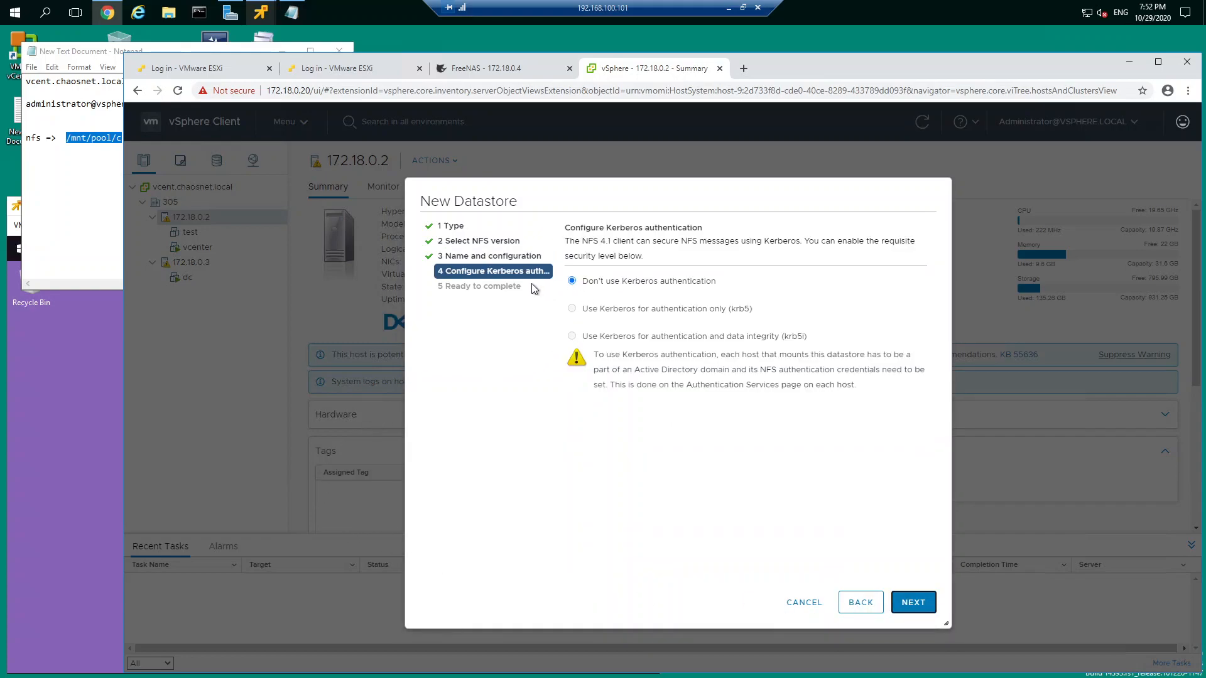
left_click(914, 602)
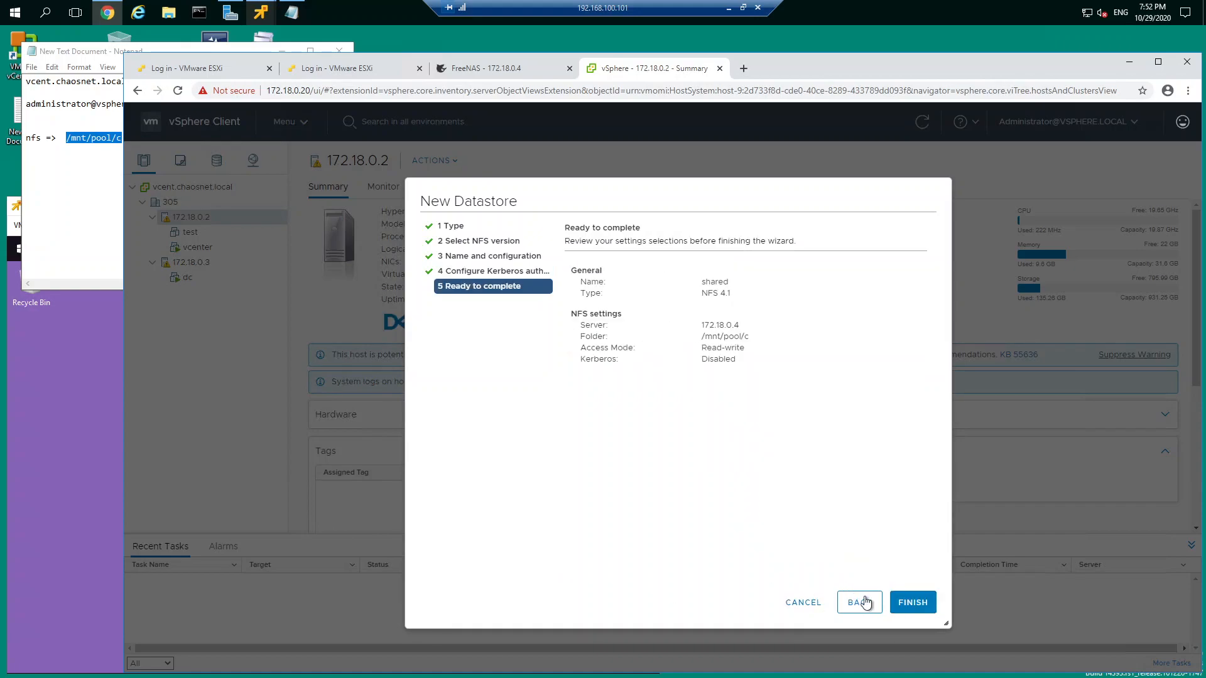
left_click(909, 604)
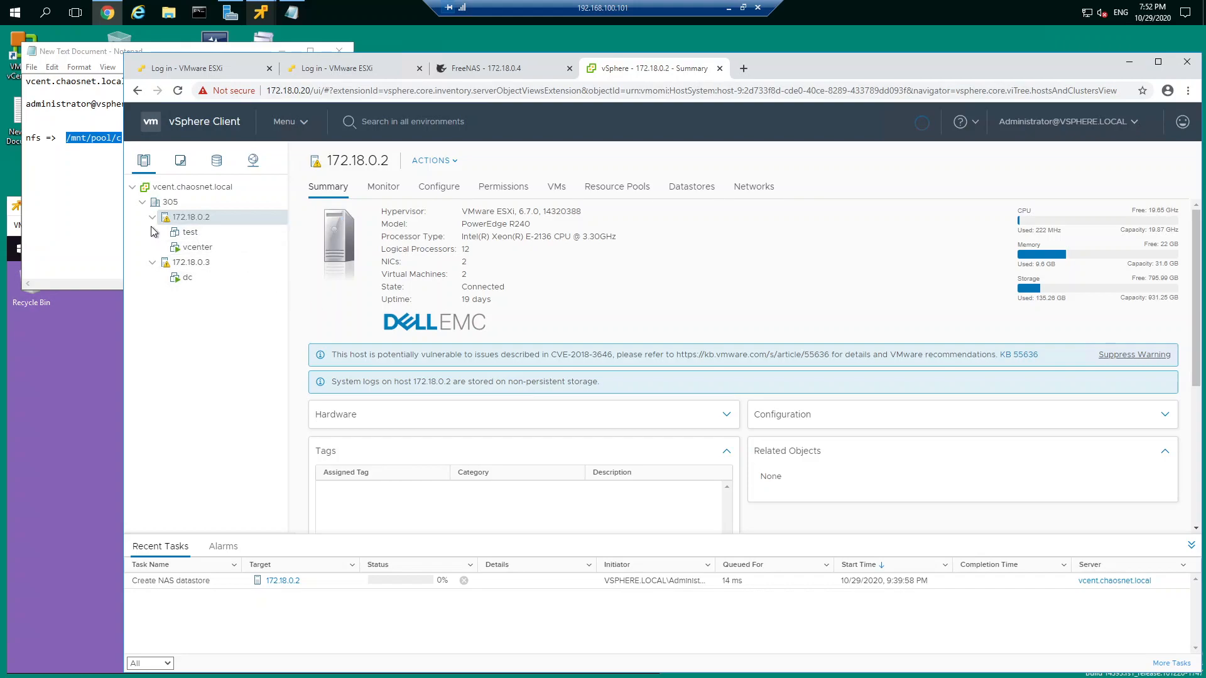
Rescan host 172.18.0.2 for new storage devices and VMFS volumes, and dismiss the error notification.
right_click(195, 218)
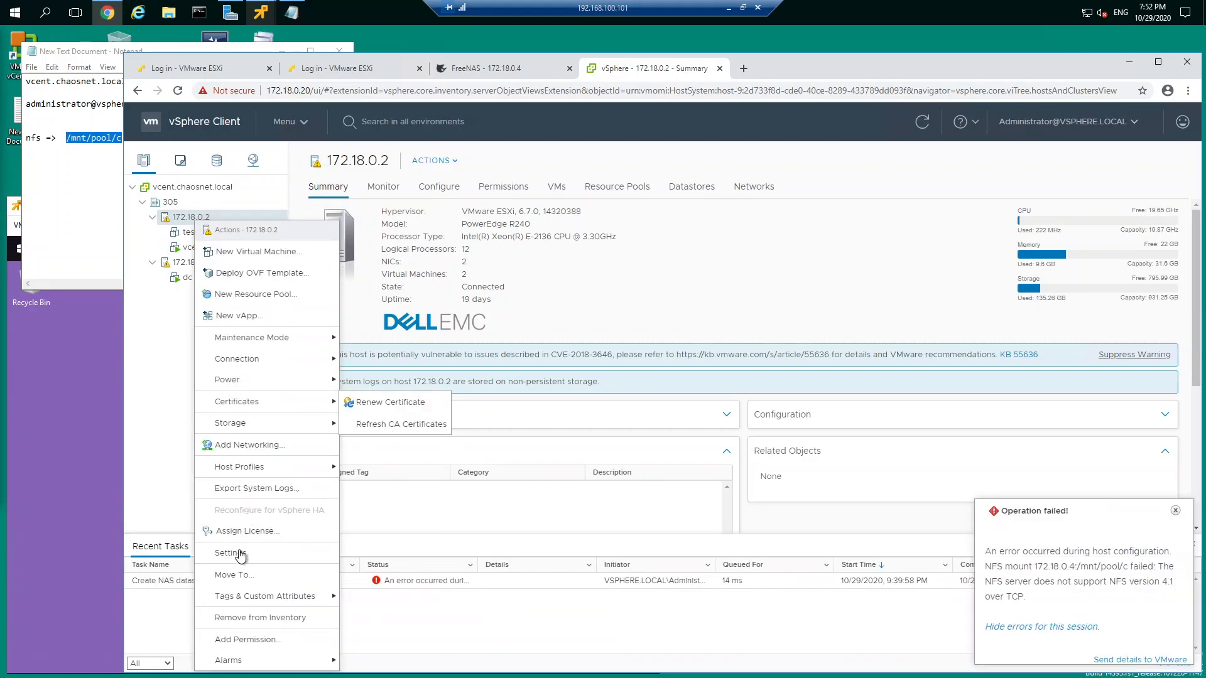
mouse_move(254, 424)
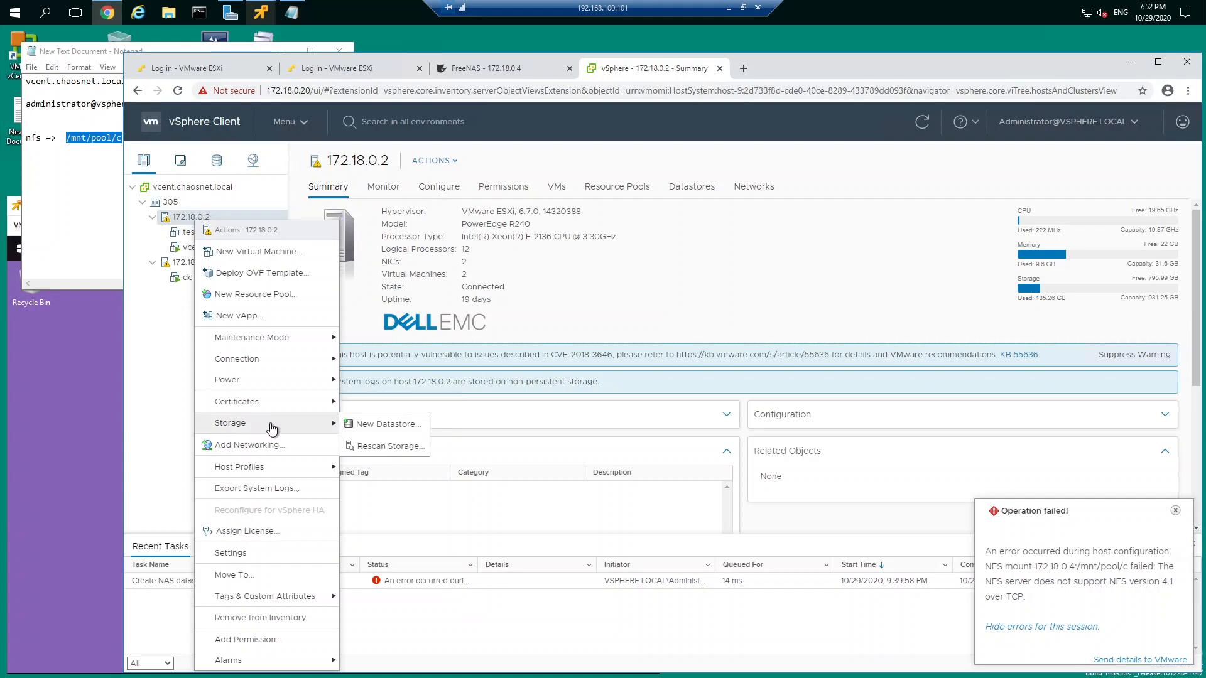
left_click(370, 447)
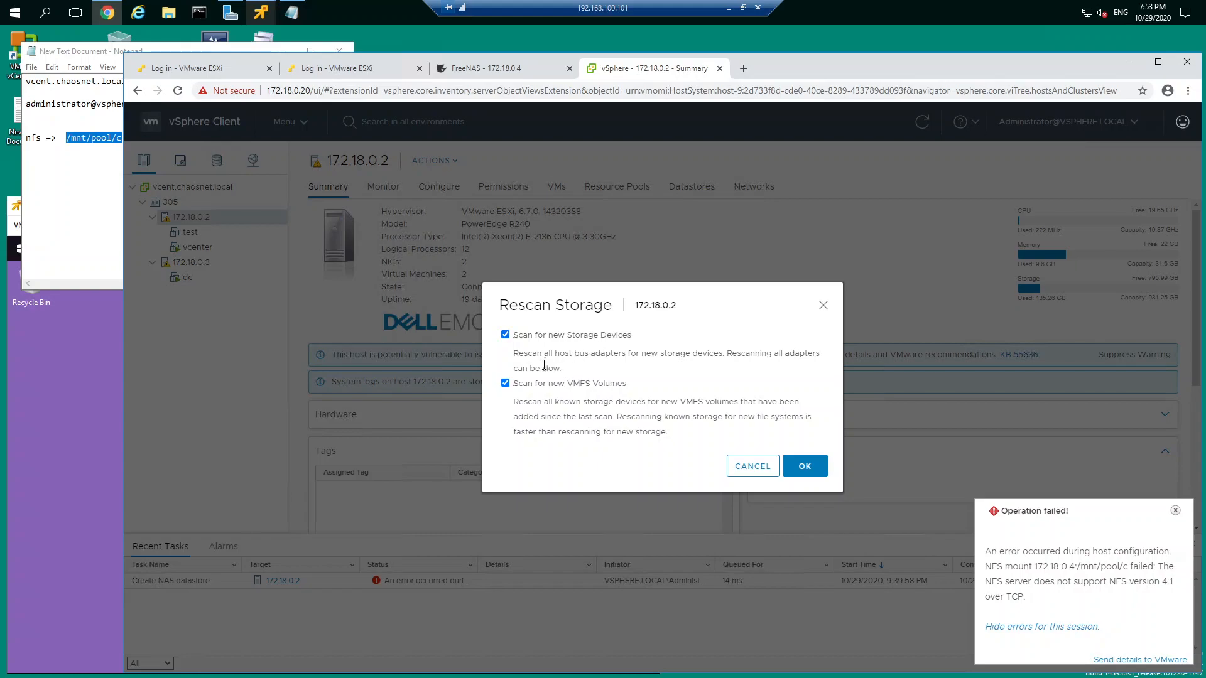
left_click(786, 477)
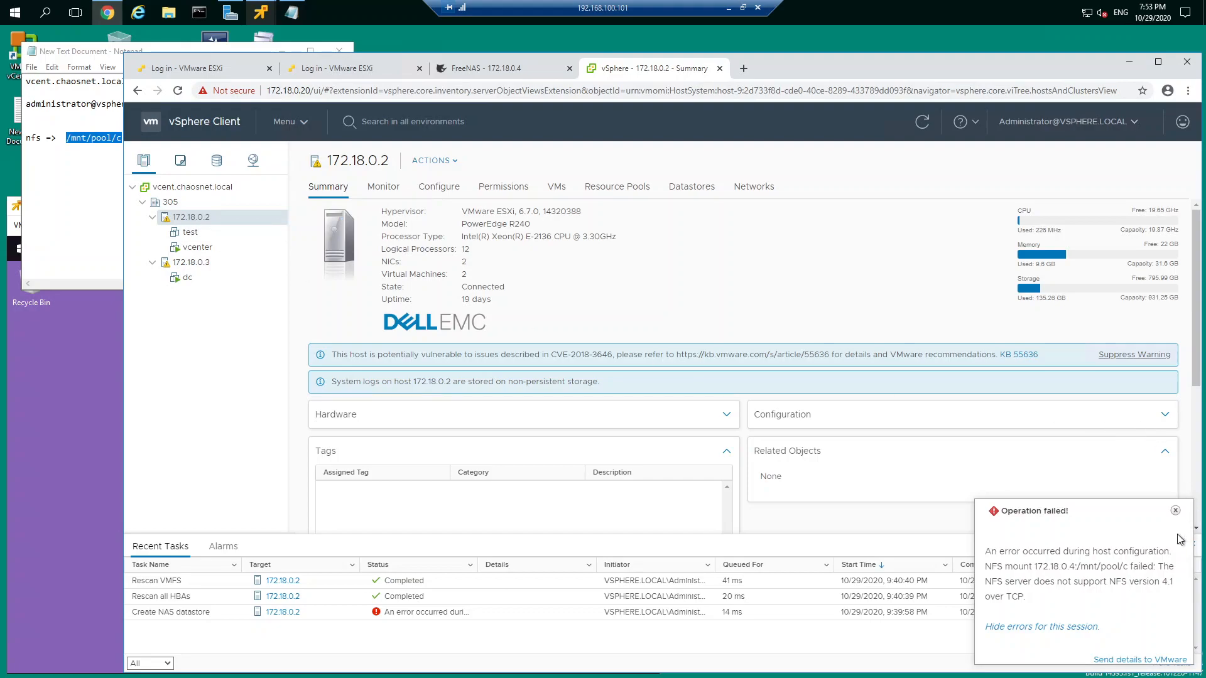
left_click(1174, 511)
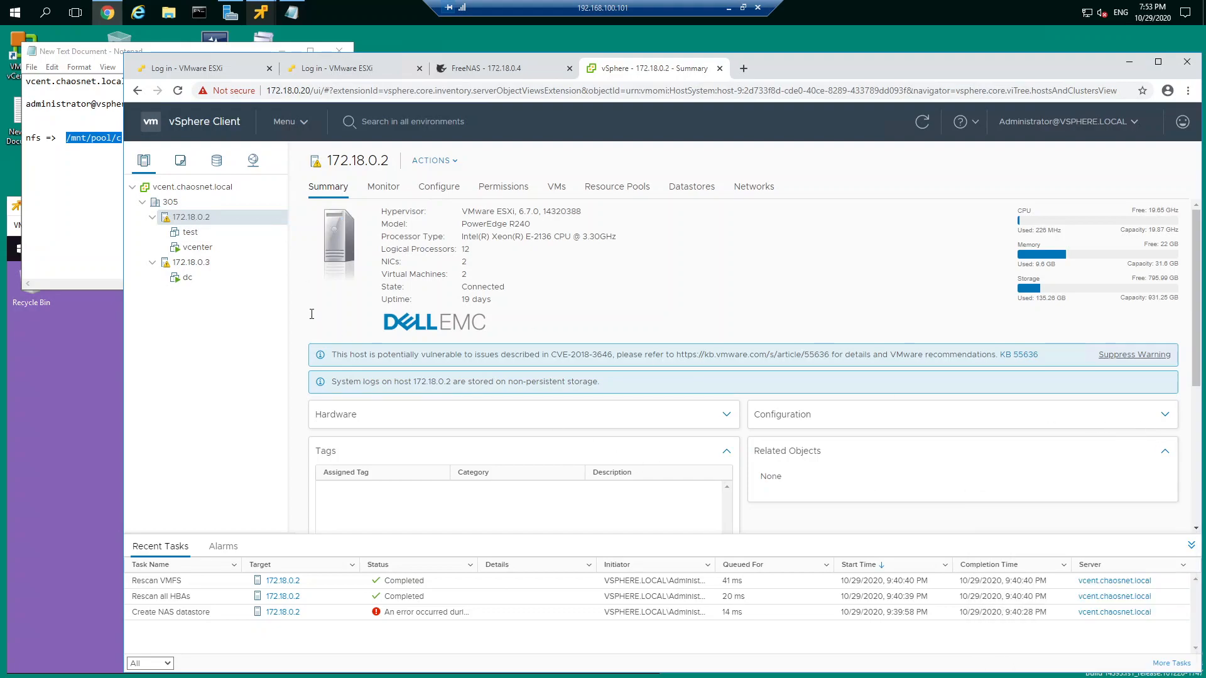
Start a new datastore on host 172.18.0.2 with type NFS and version NFS 3.
right_click(198, 220)
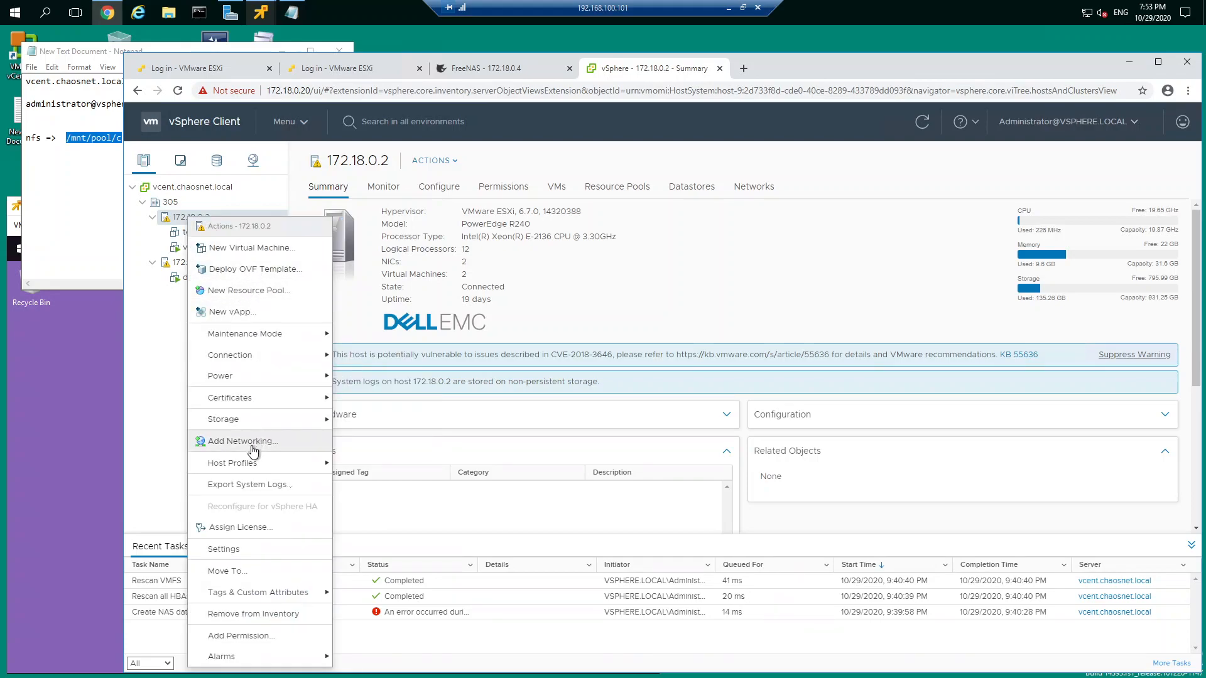
mouse_move(264, 421)
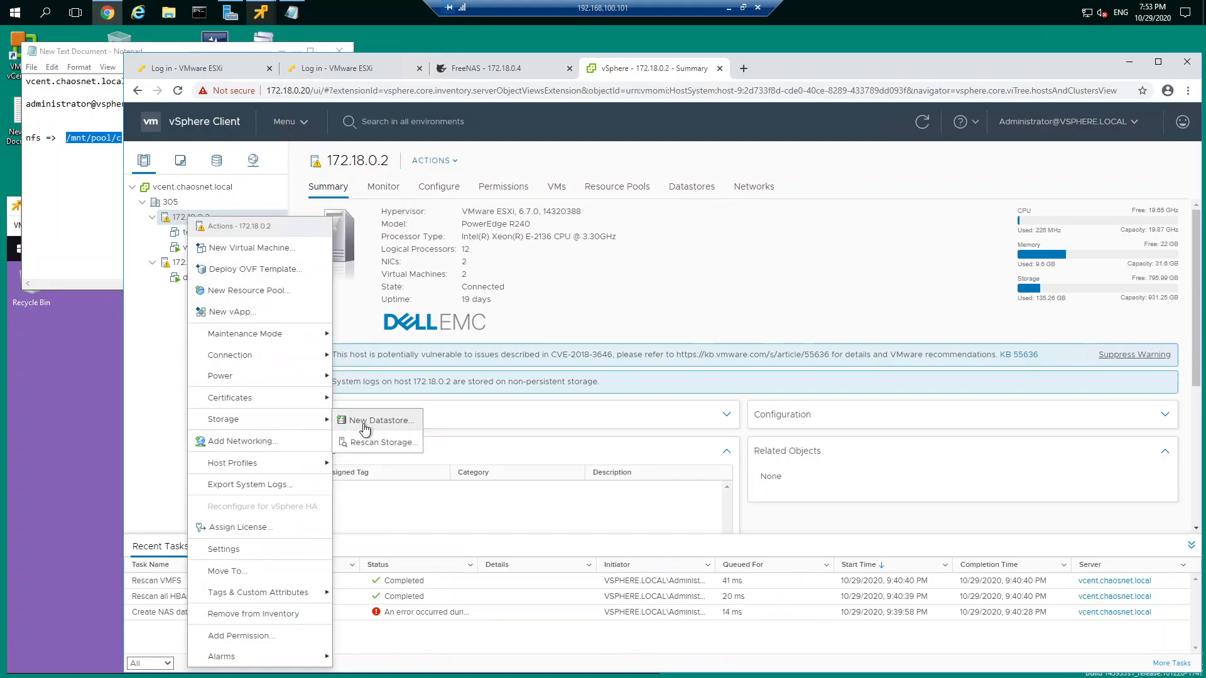
left_click(440, 426)
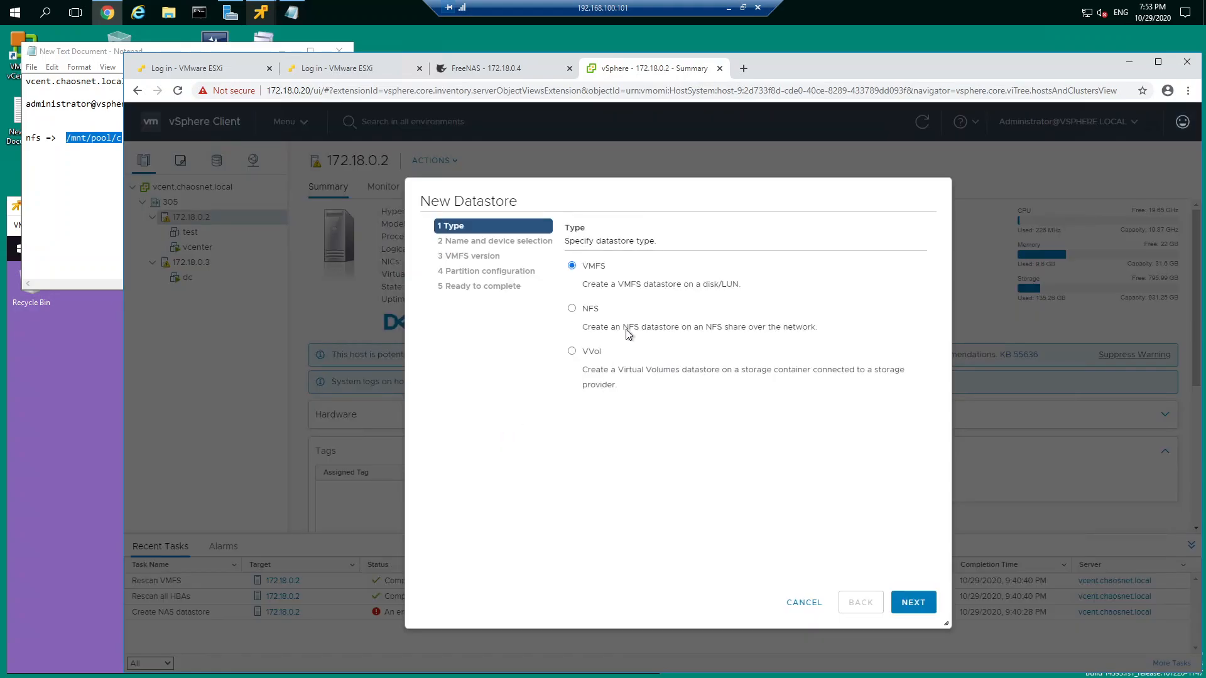
left_click(573, 309)
left_click(917, 605)
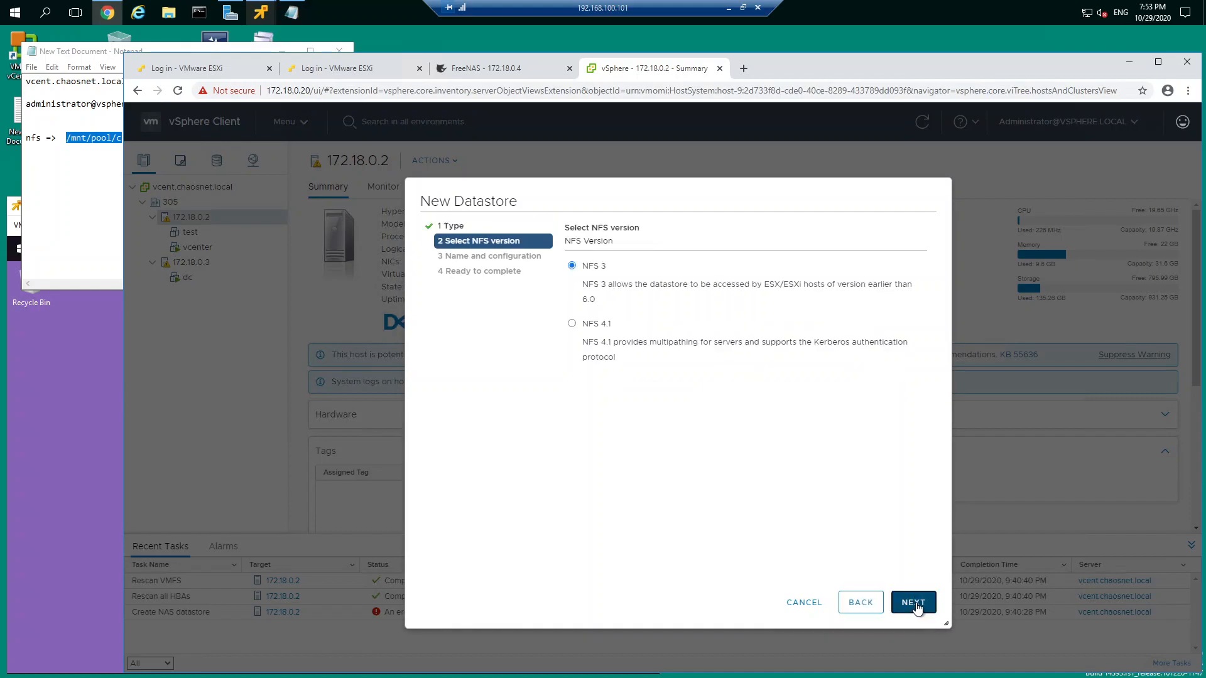
left_click(904, 606)
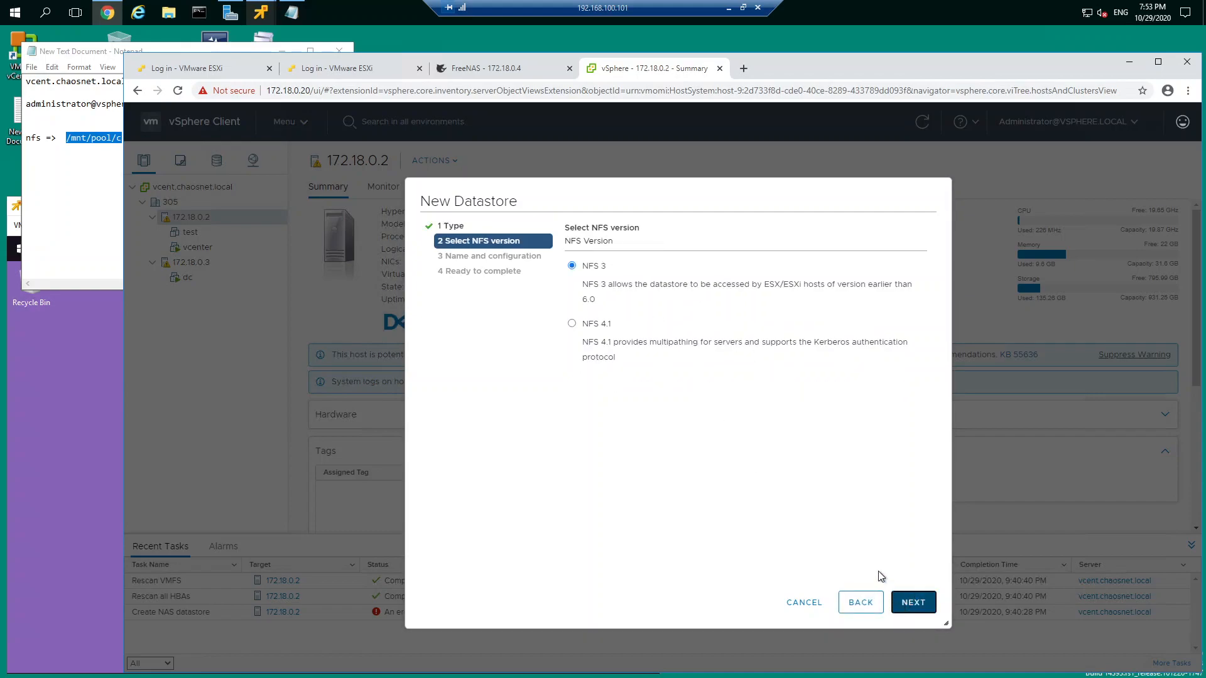
Name the datastore "shared", set its folder to /mnt/pool/c and its server to 172.18.0.4, and create it on host 172.18.0.2.
type("shared")
left_click(703, 360)
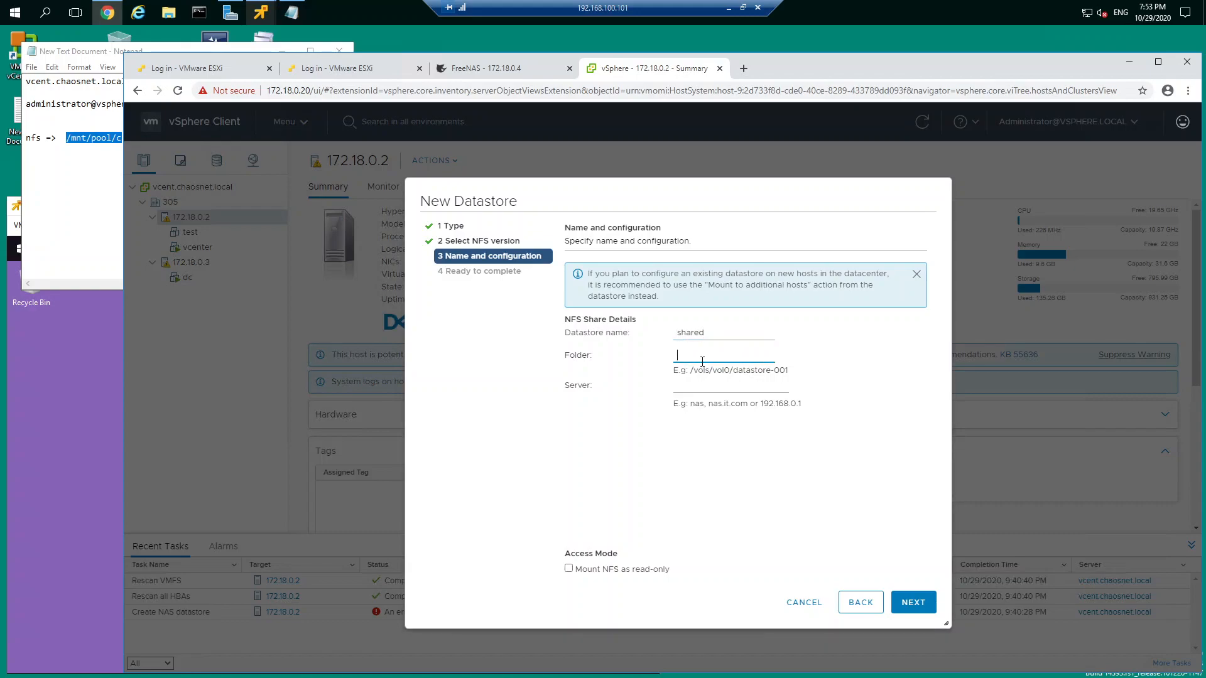
key("ctrl+v")
key("Tab")
left_click(729, 356)
left_click(731, 386)
left_click(913, 602)
left_click(894, 604)
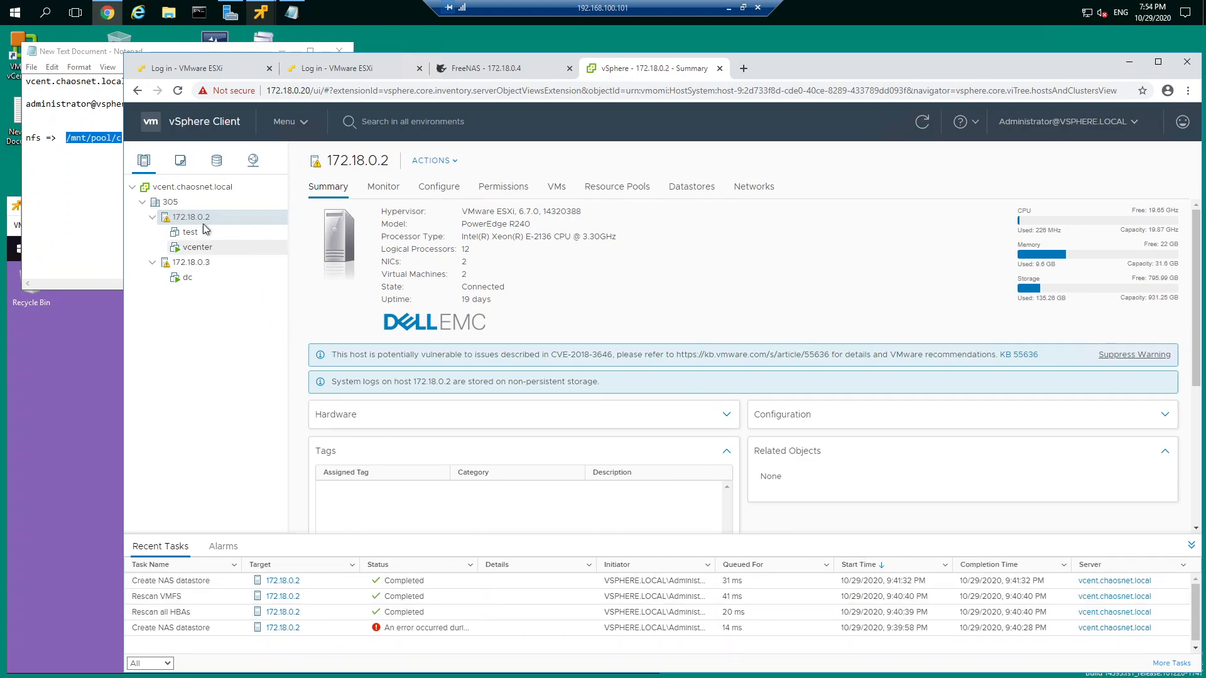
Rescan the storage of host 172.18.0.2 for new storage devices and new VMFS volumes.
right_click(198, 221)
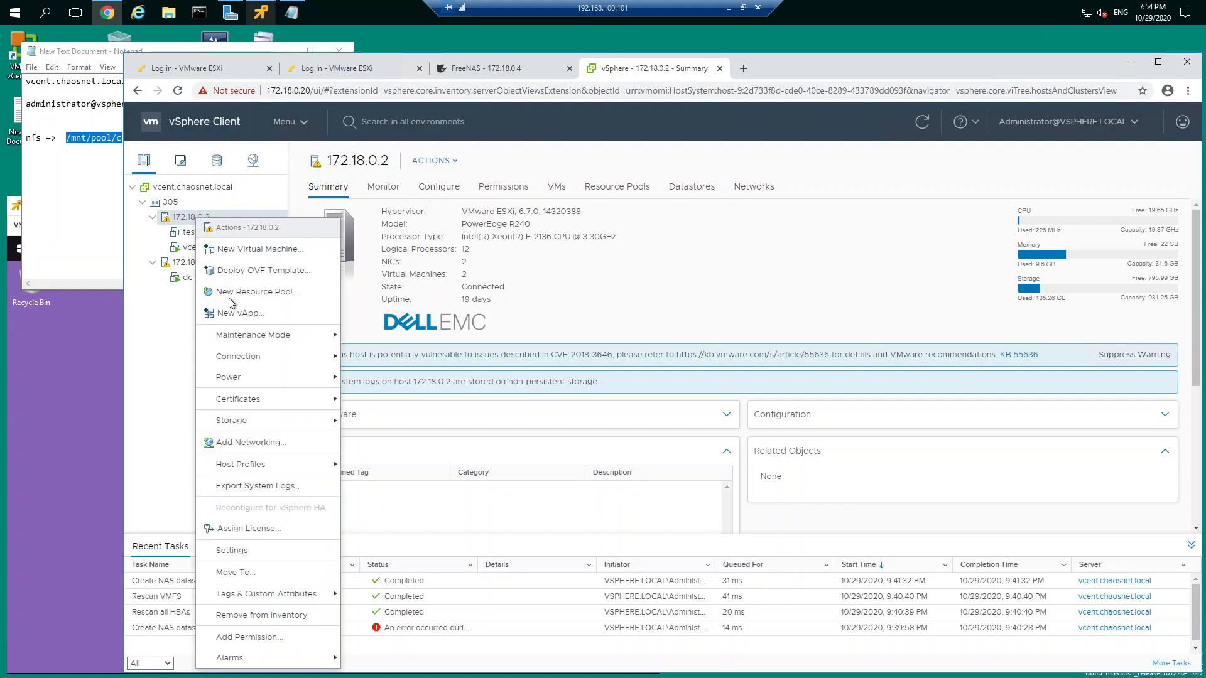
mouse_move(263, 425)
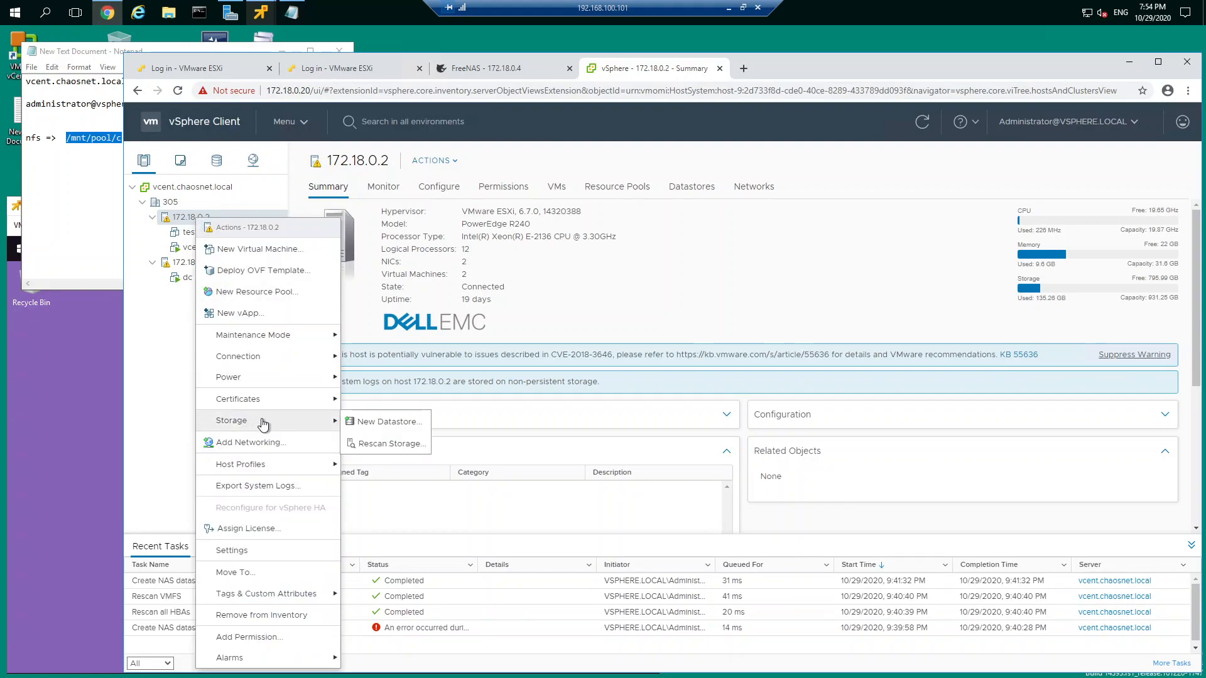
left_click(377, 444)
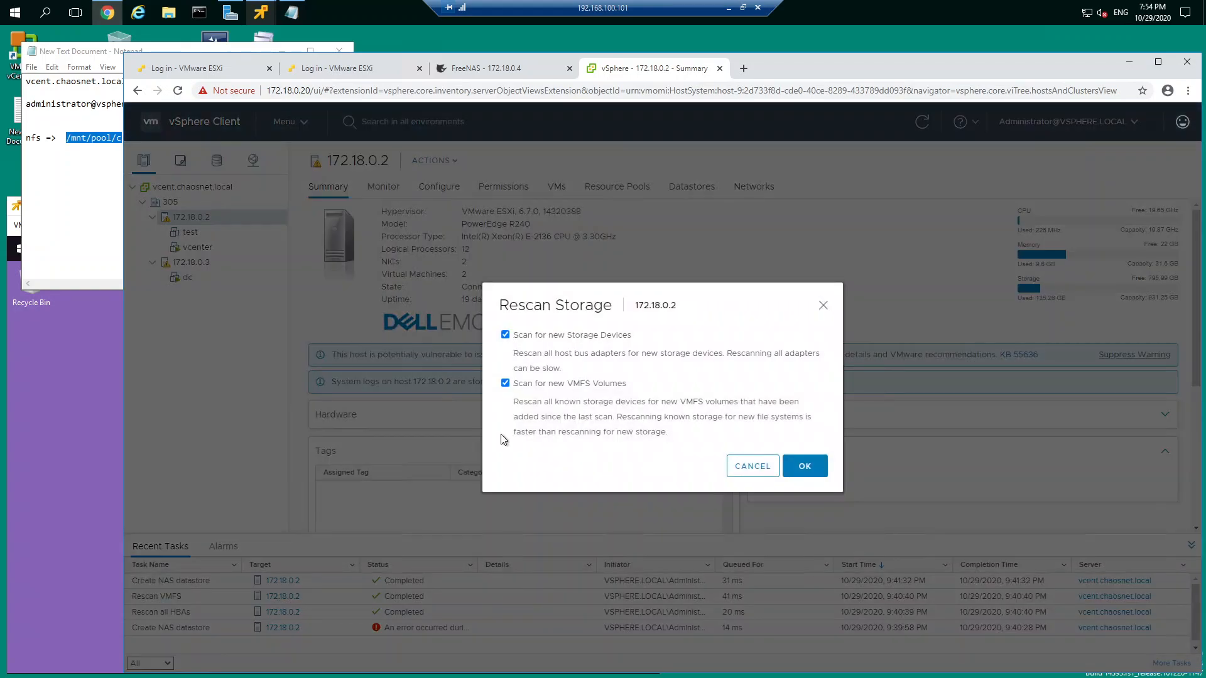
left_click(801, 467)
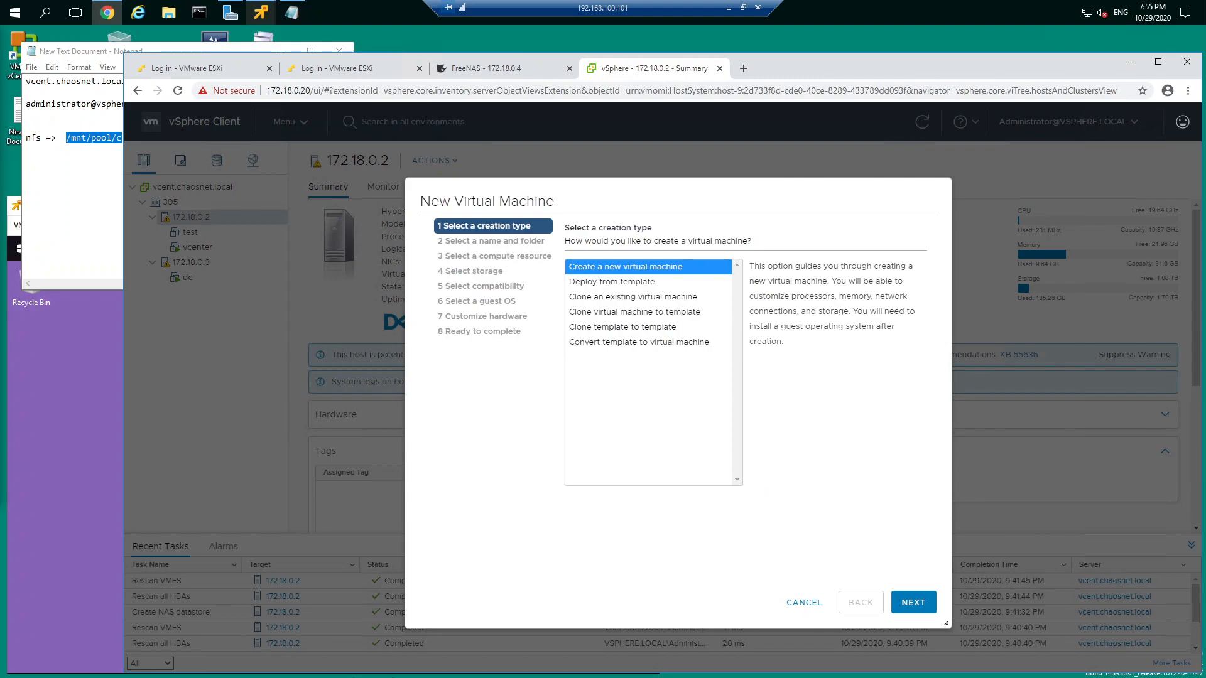
Check the "shared" datastore as a storage choice for a new virtual machine on host 172.18.0.2, and cancel the wizard.
left_click(915, 603)
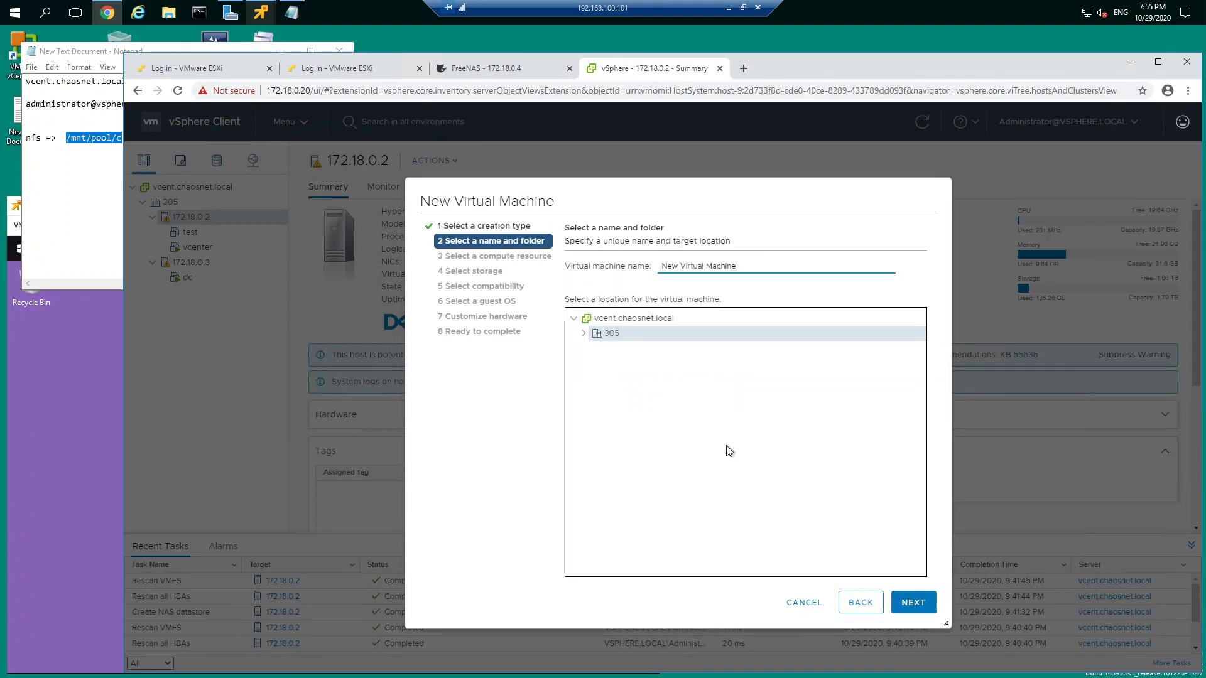
left_click(584, 334)
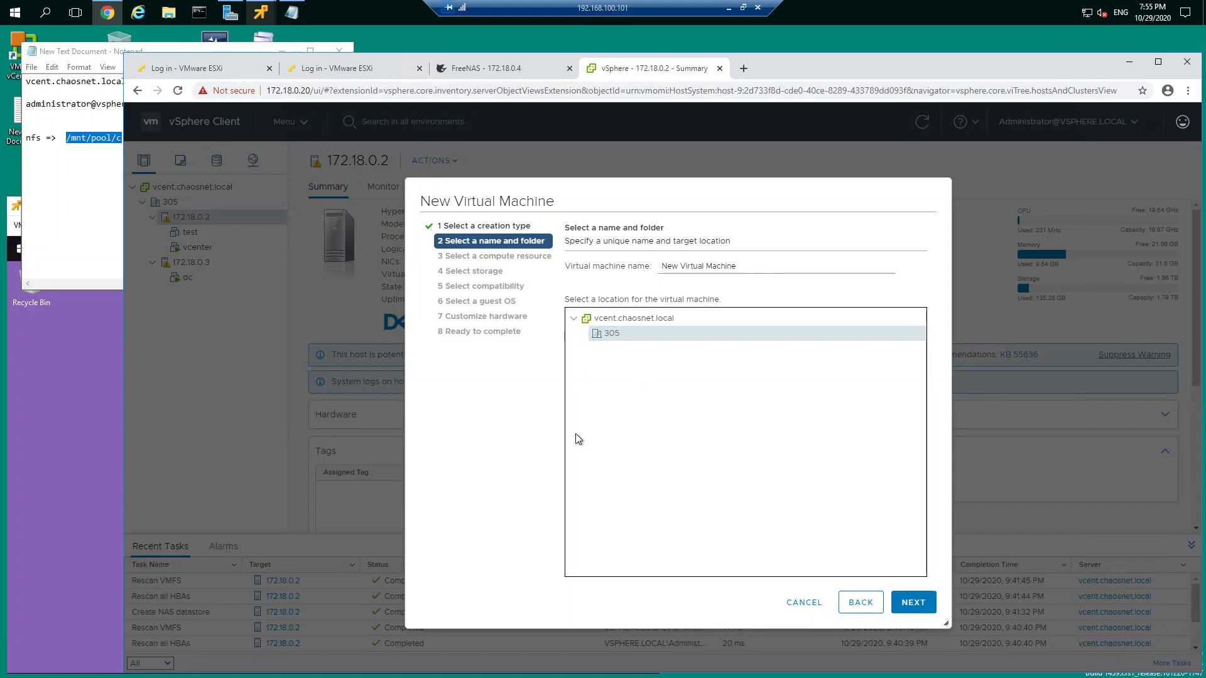
left_click(913, 603)
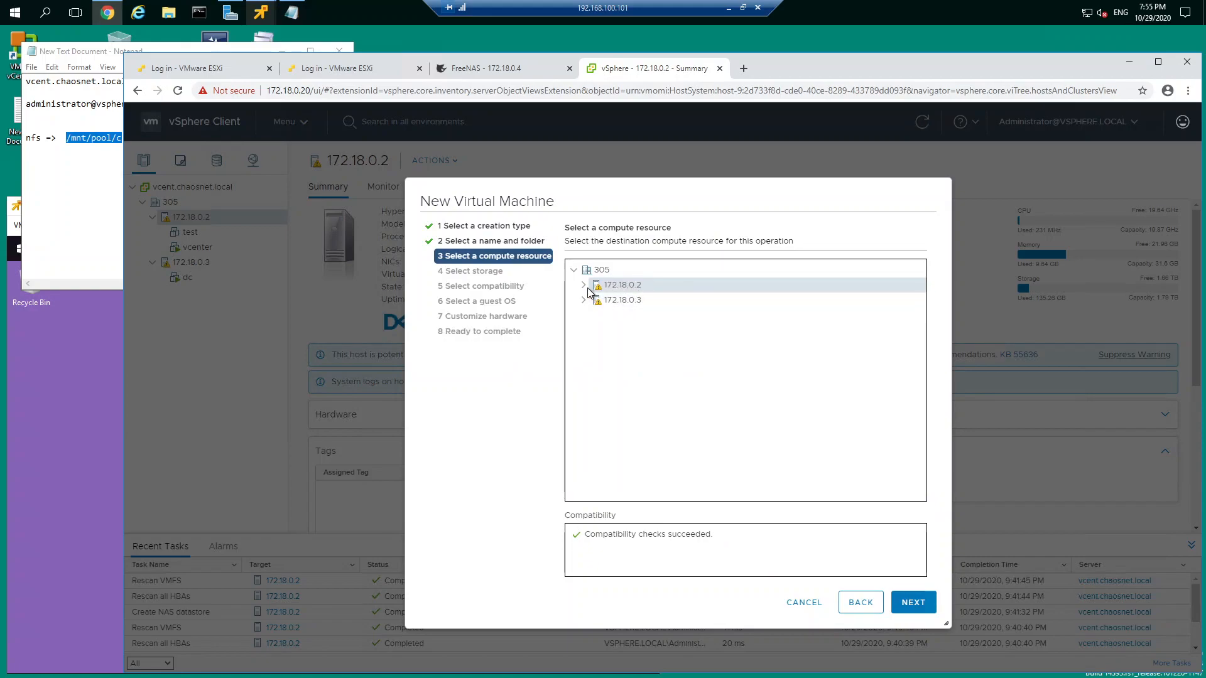
left_click(584, 286)
left_click(909, 602)
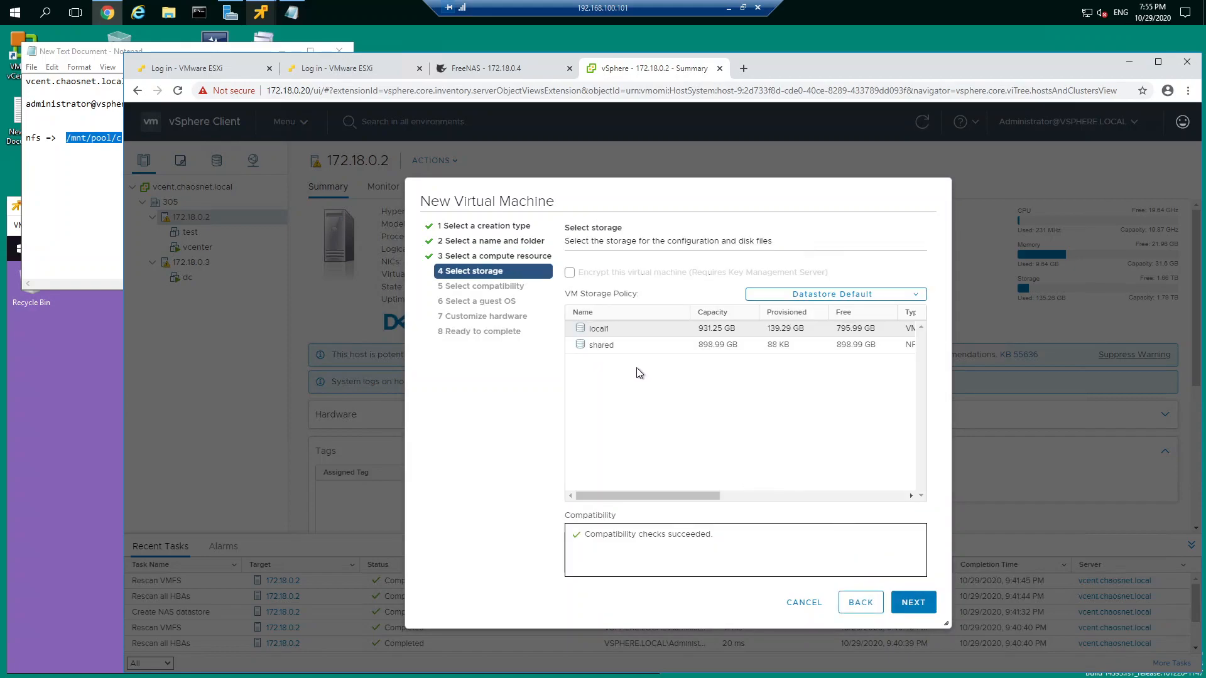
left_click(611, 345)
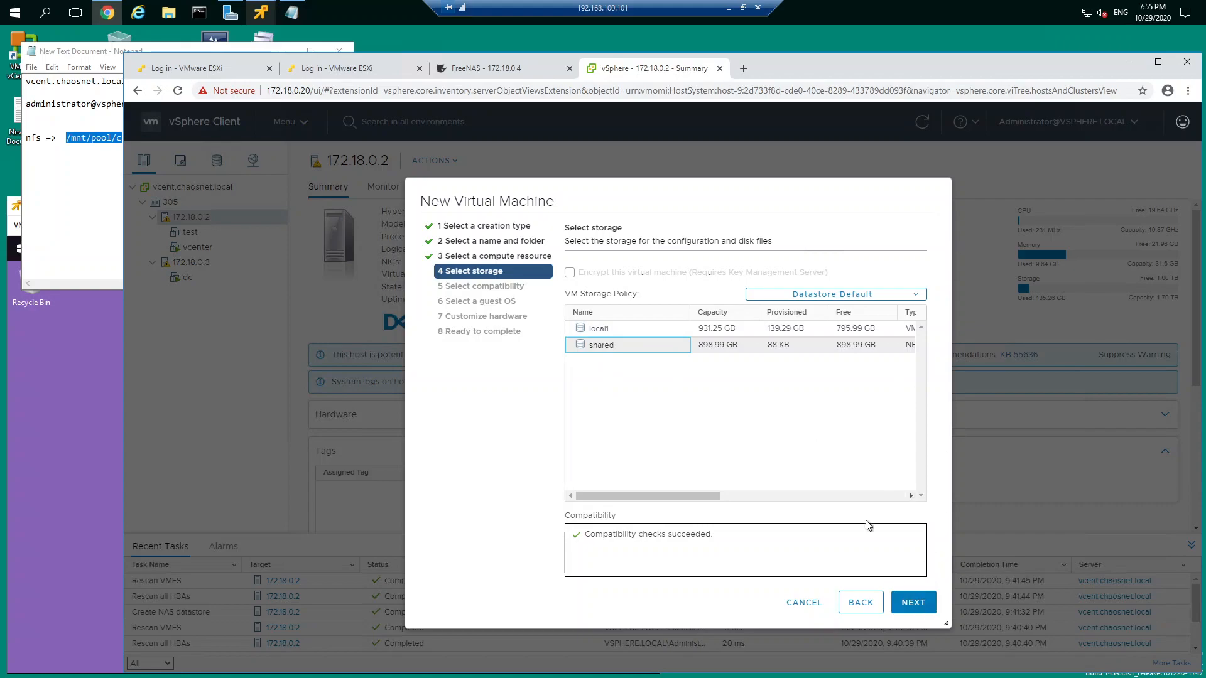
left_click(806, 605)
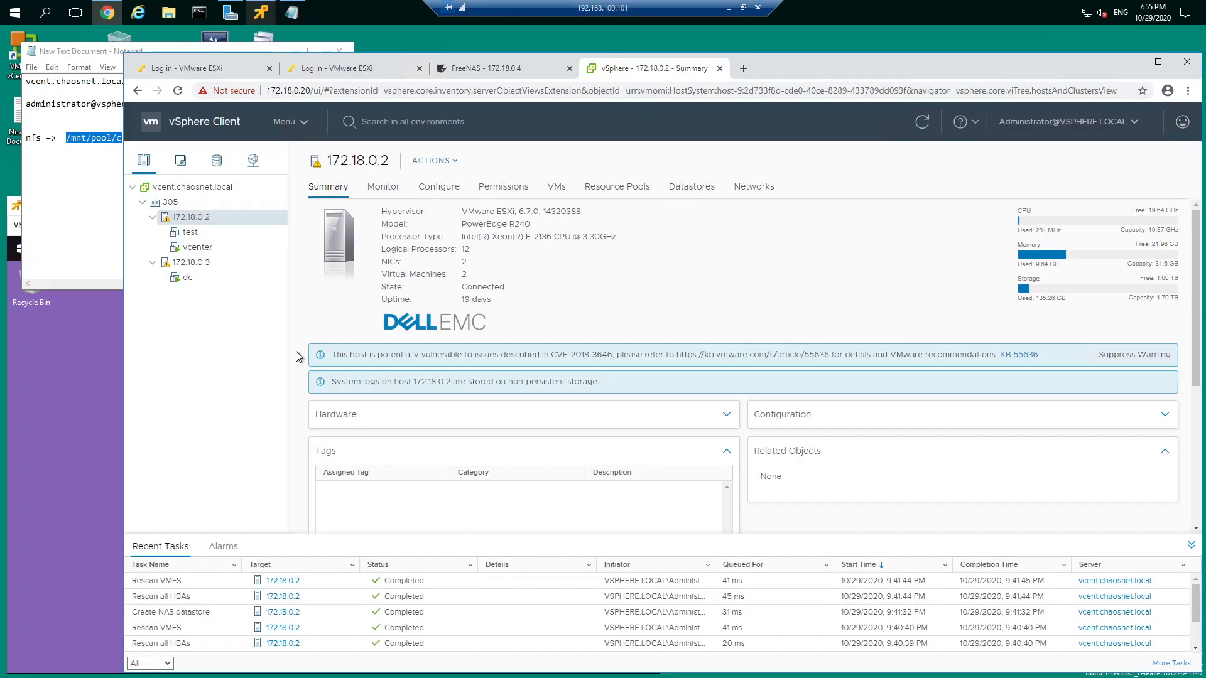
Start a new datastore on host 172.18.0.3 with type NFS and version NFS 3.
left_click(191, 262)
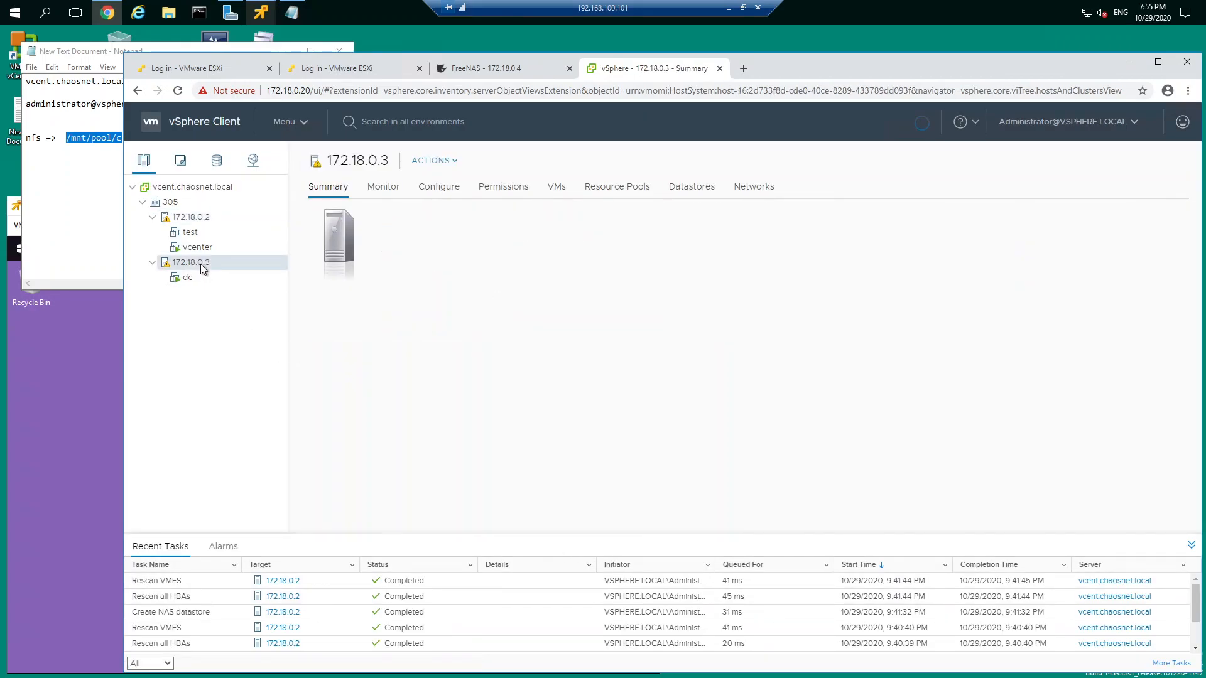
right_click(202, 268)
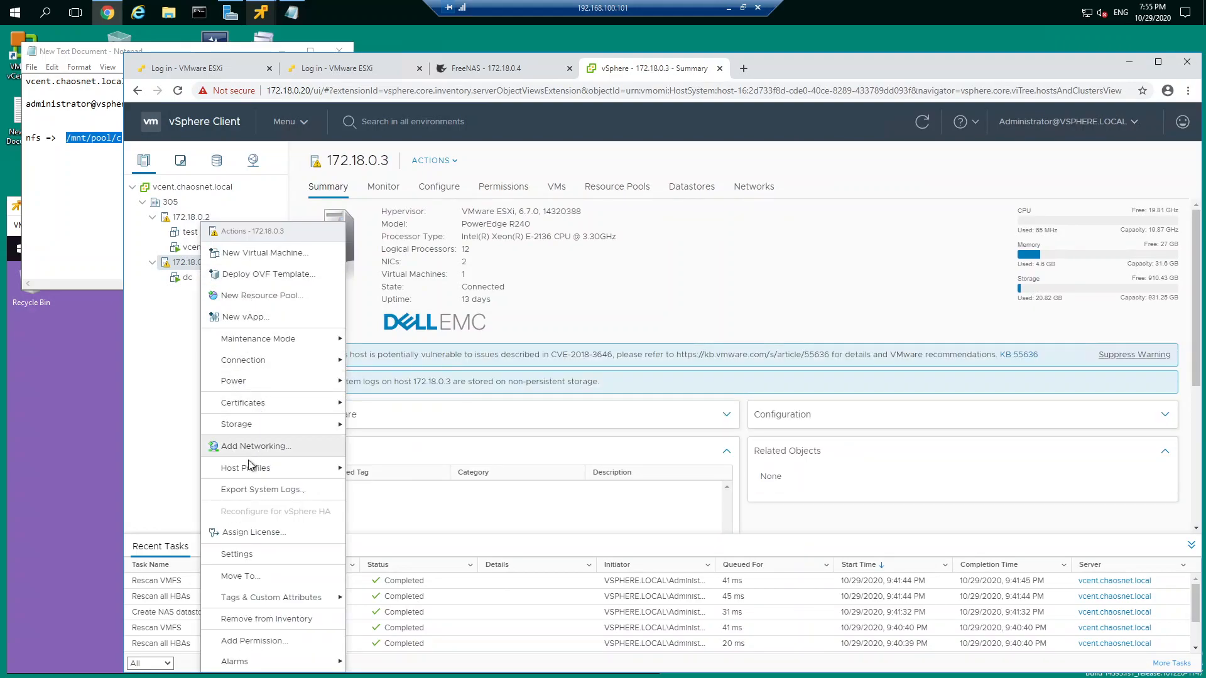
mouse_move(252, 430)
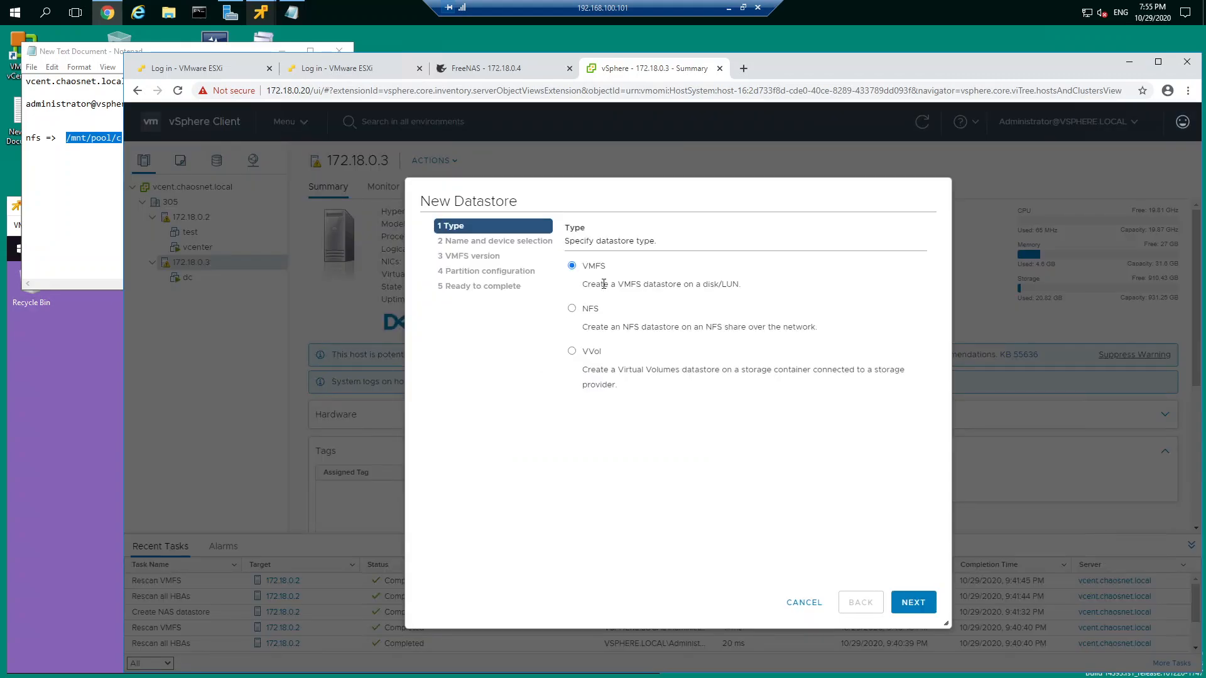
left_click(572, 308)
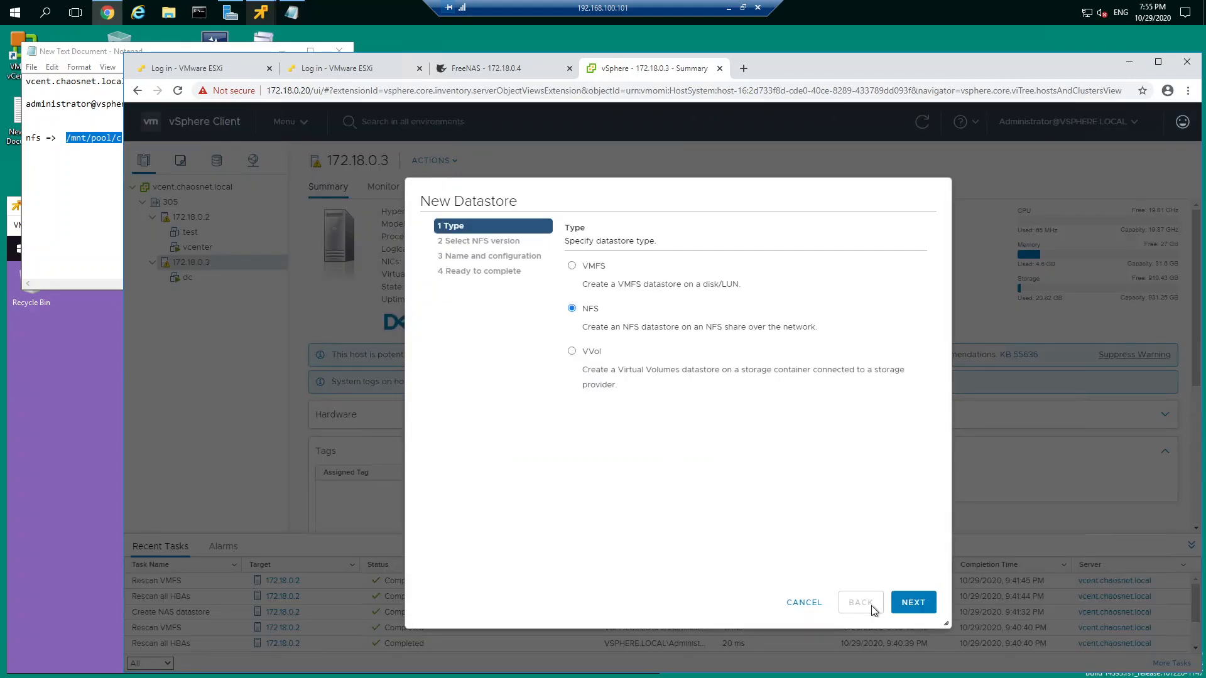
left_click(916, 603)
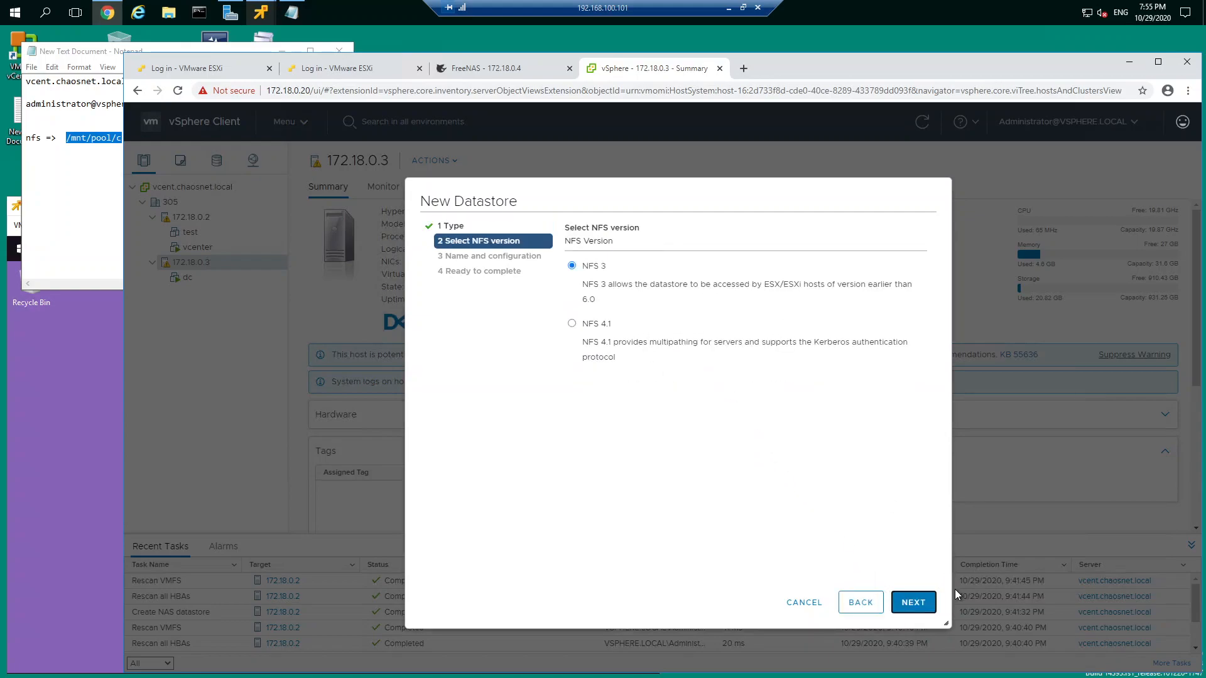
left_click(919, 605)
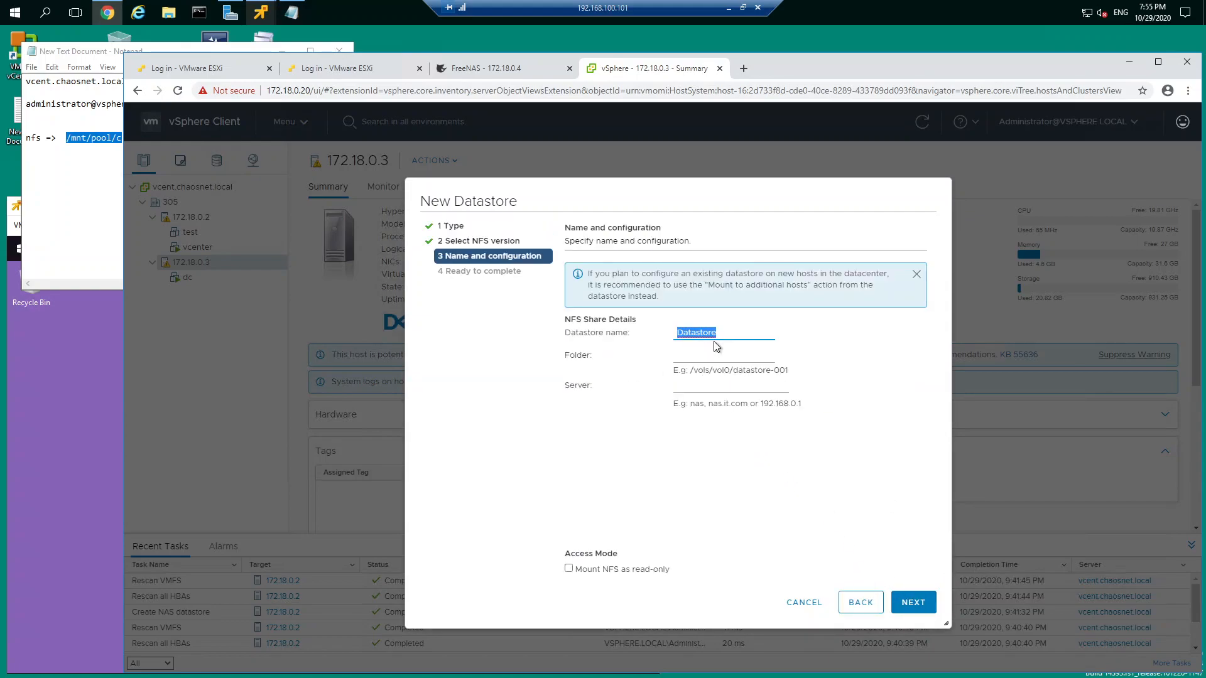
Name the datastore "shared", set its folder to /mnt/pool/c and its server to 172.18.0.4, and create it on host 172.18.0.3.
type("shared")
left_click(690, 357)
type("/mnt/pool/c")
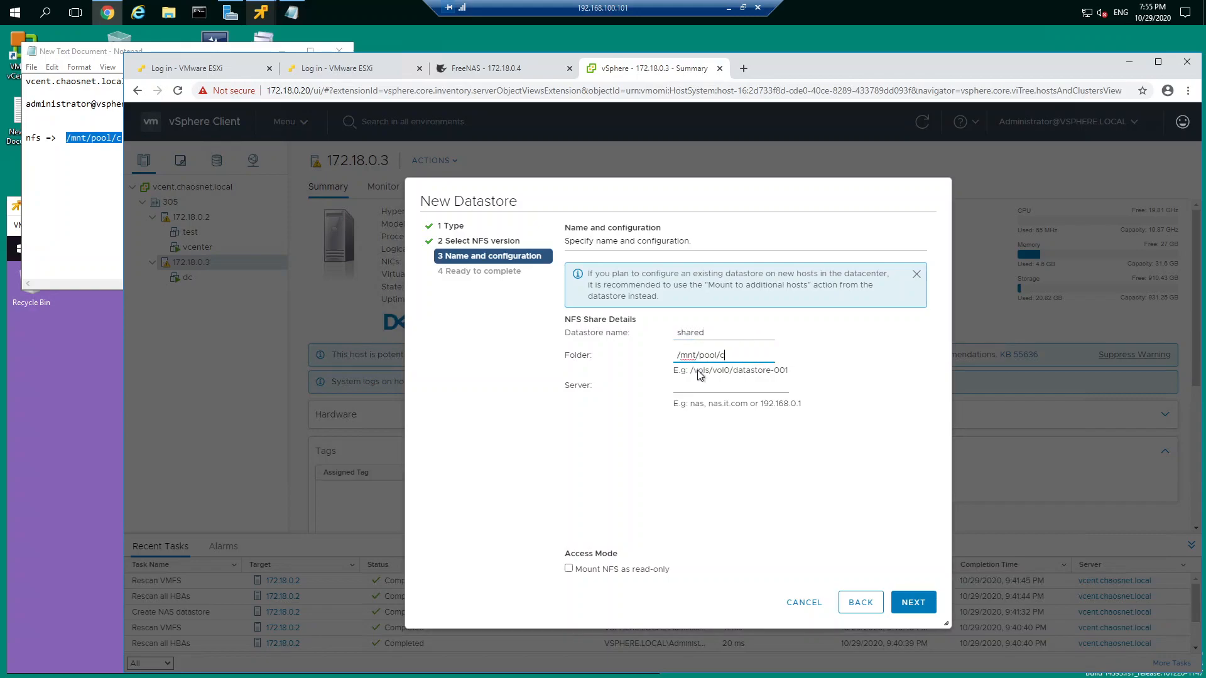
left_click(698, 389)
left_click(914, 603)
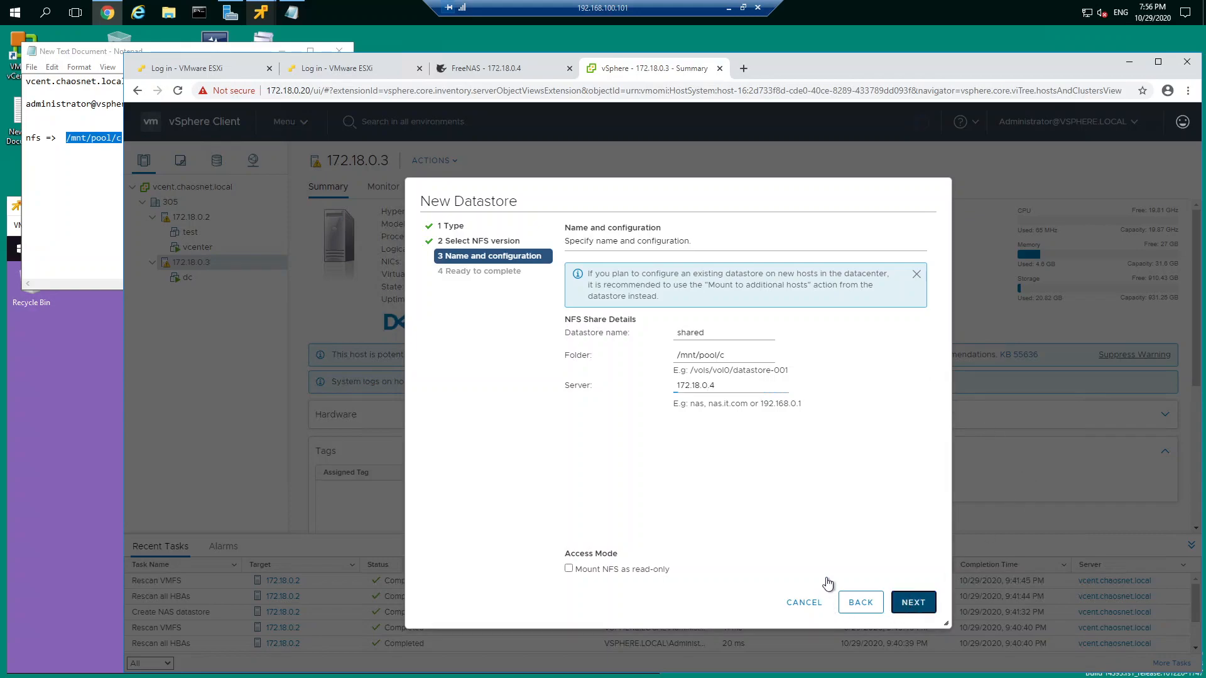
left_click(912, 603)
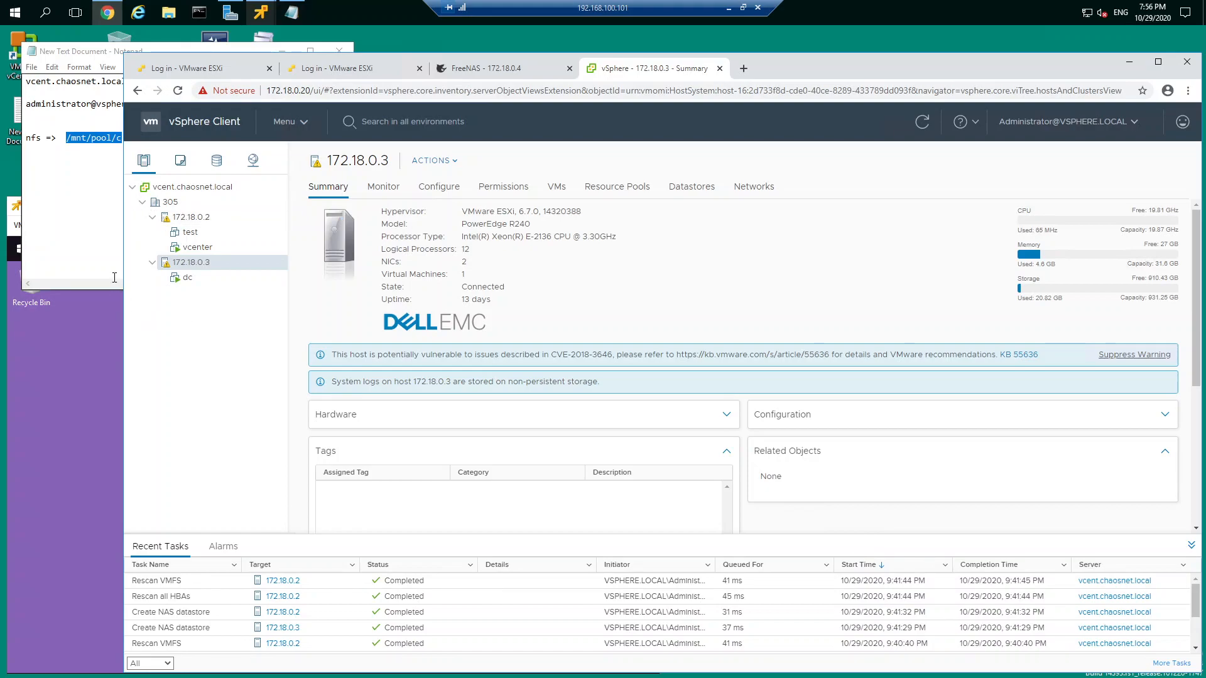
right_click(169, 206)
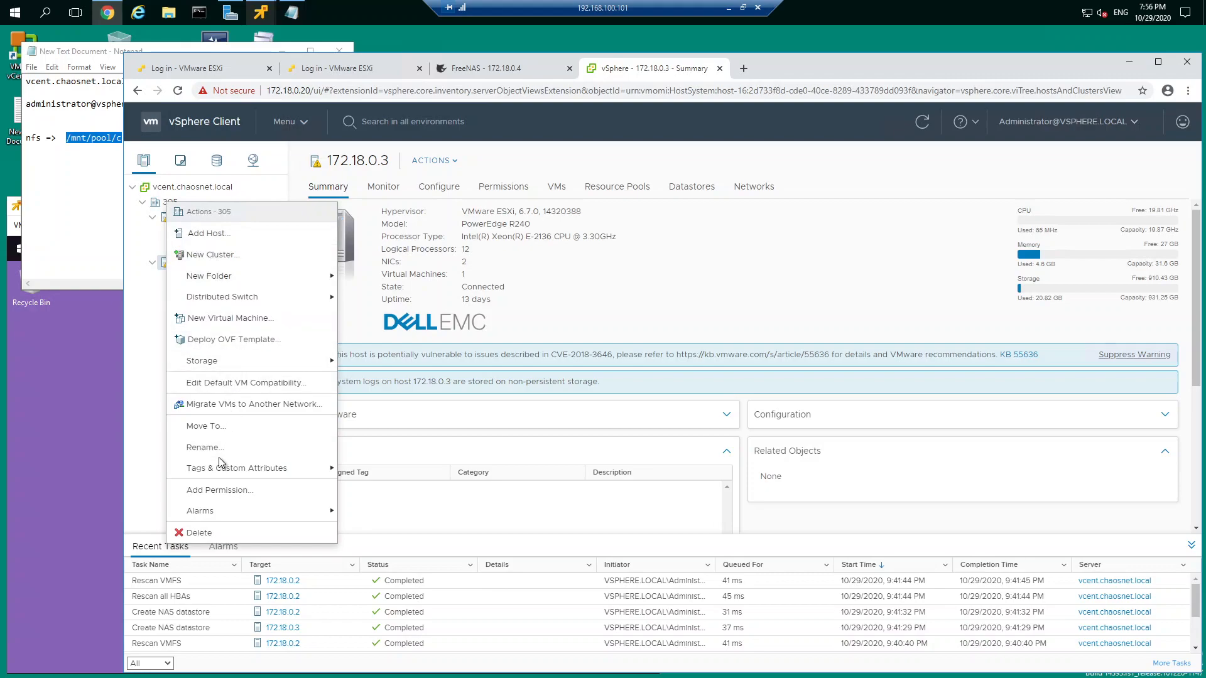
mouse_move(234, 364)
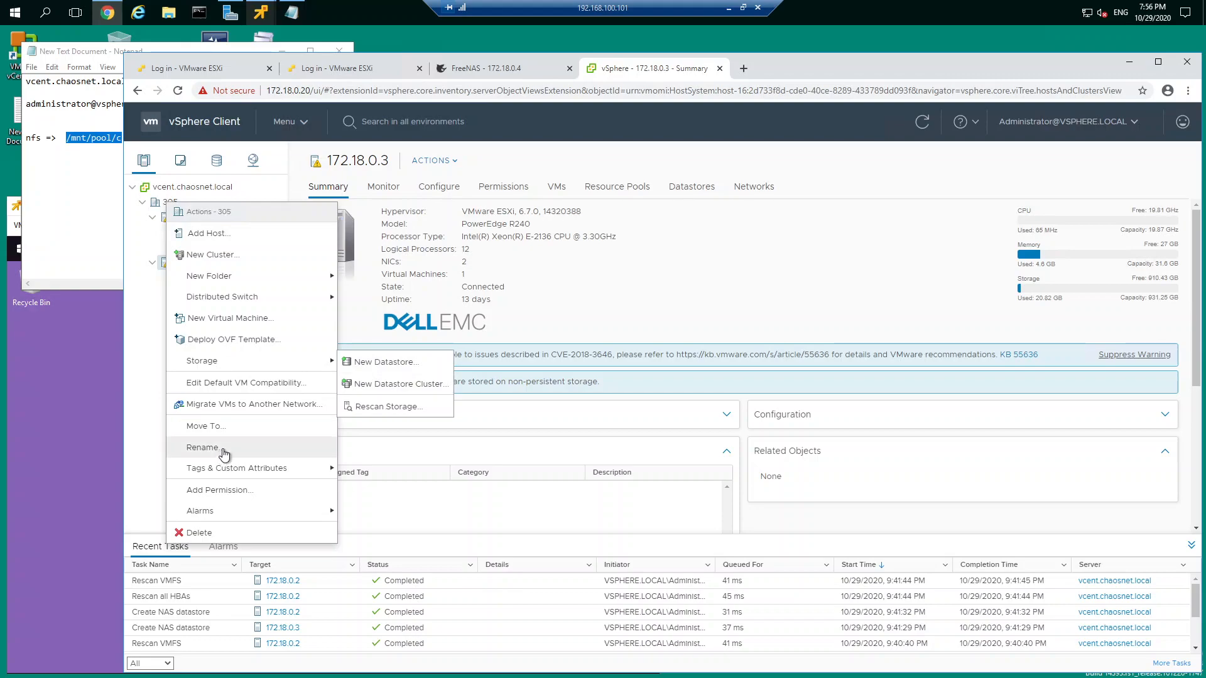
left_click(789, 275)
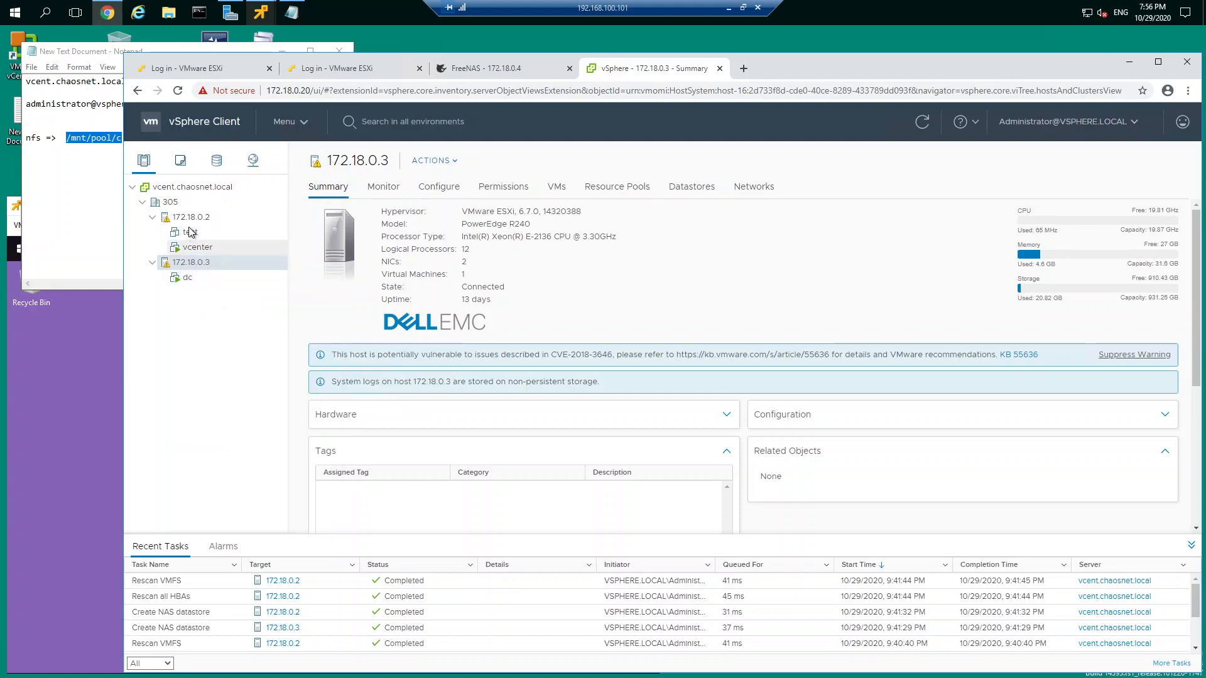